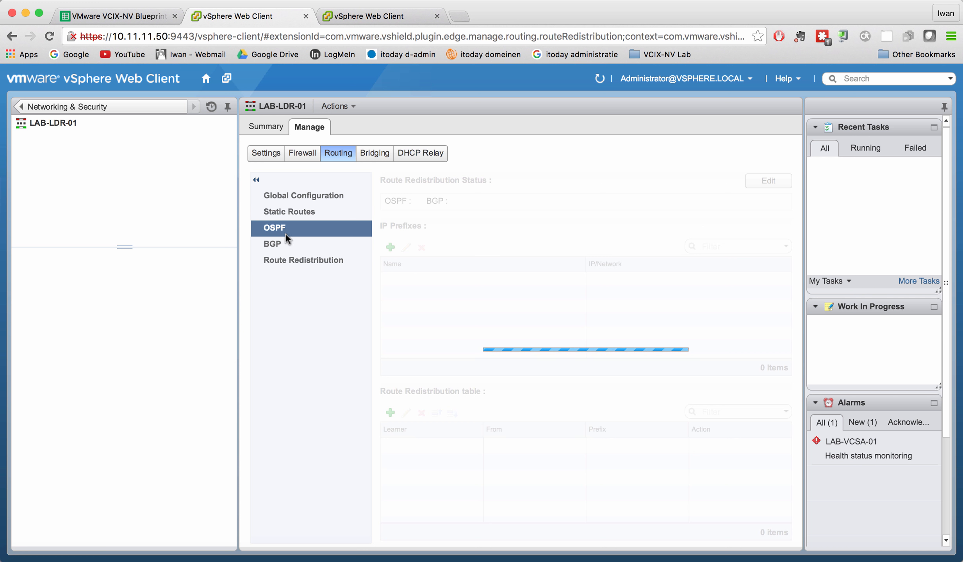
Go through the routing sections of logical router LAB-LDR-01 and display its route redistribution settings.
click(285, 246)
click(292, 214)
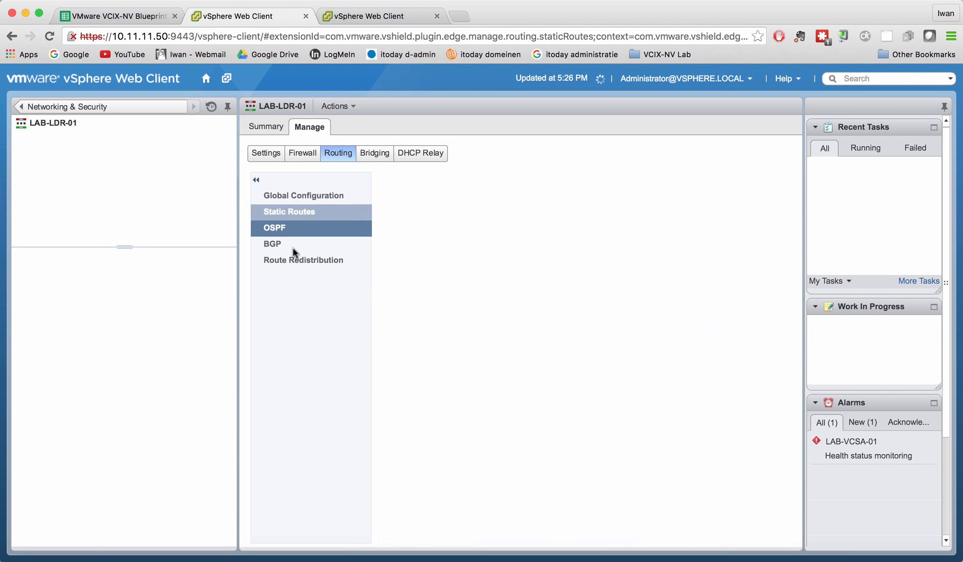
click(294, 261)
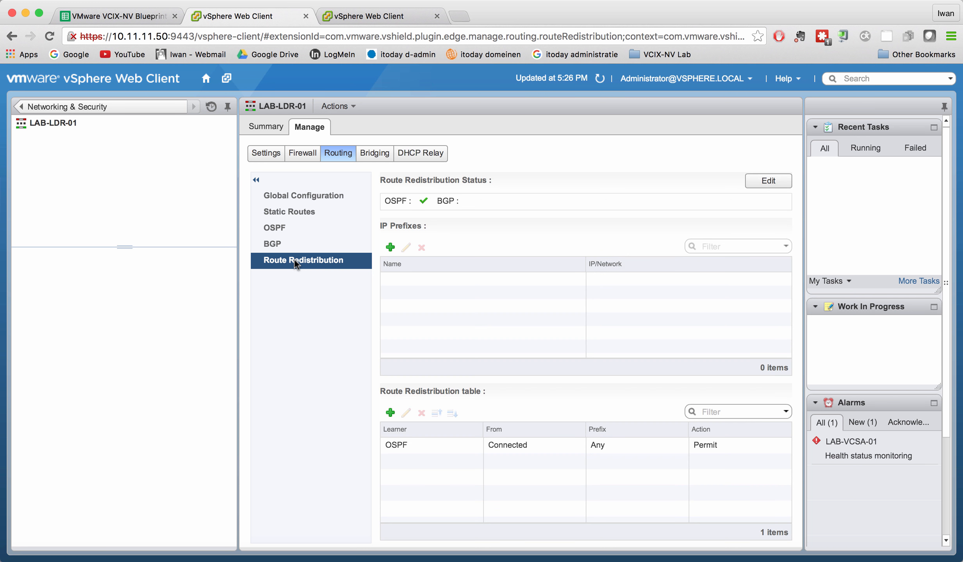
Open the LAB-ESG-01 edge's routing configuration and review its route redistribution and IS-IS settings.
click(159, 100)
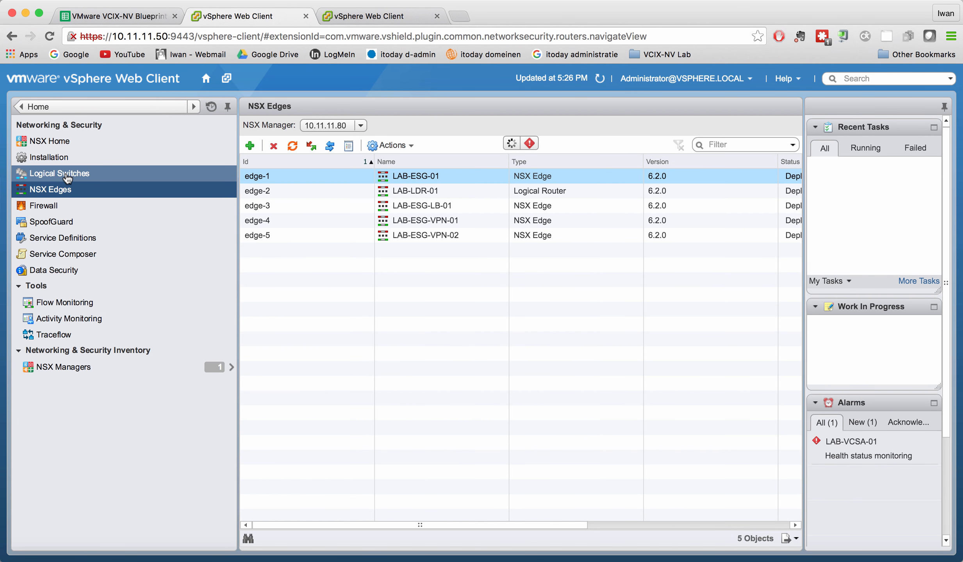
click(396, 177)
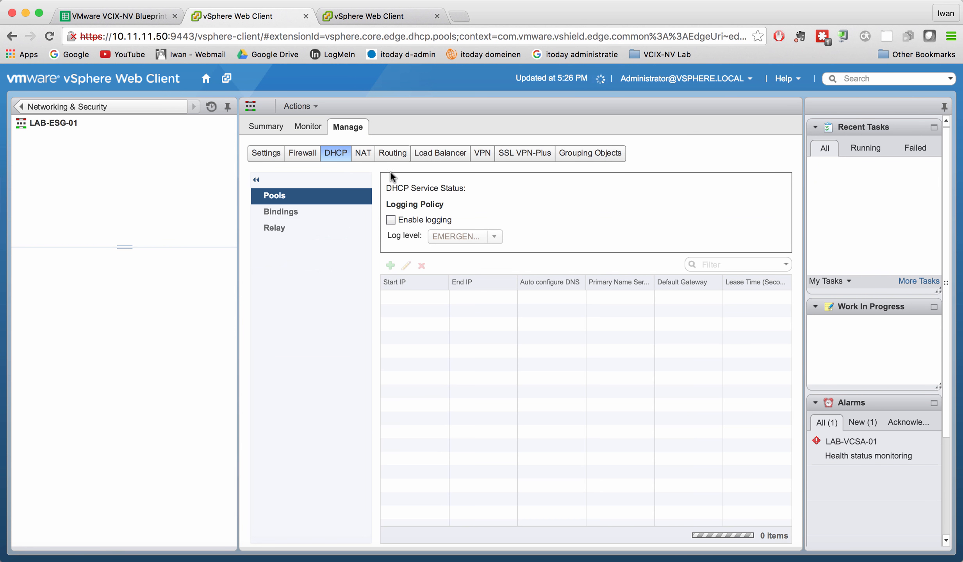
click(394, 153)
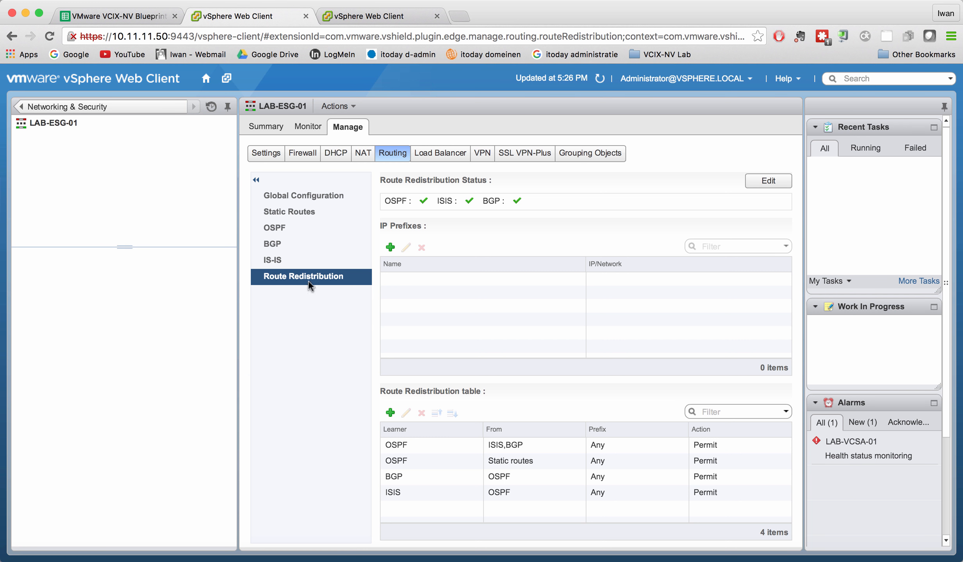
click(285, 259)
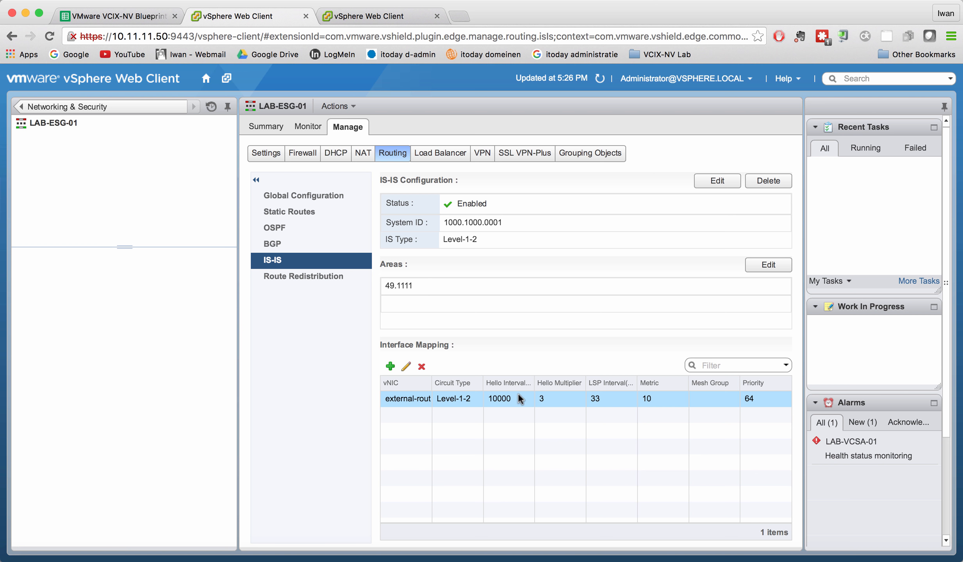
Switch to the virtual machine inventory and launch the console of LAB-LDR-01-0 in the Management & Edge cluster.
click(344, 18)
scroll(109, 384, down, 5)
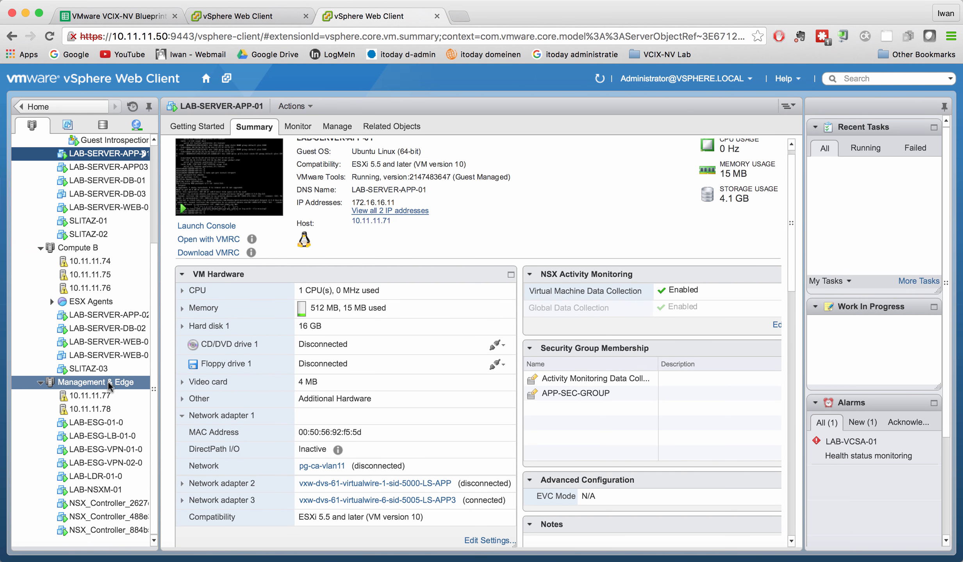
click(103, 477)
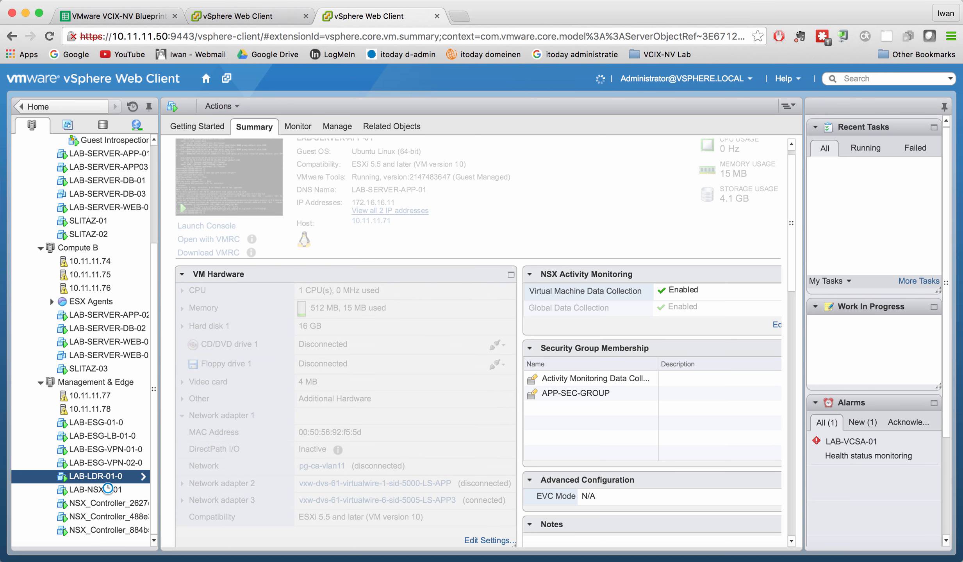
click(204, 228)
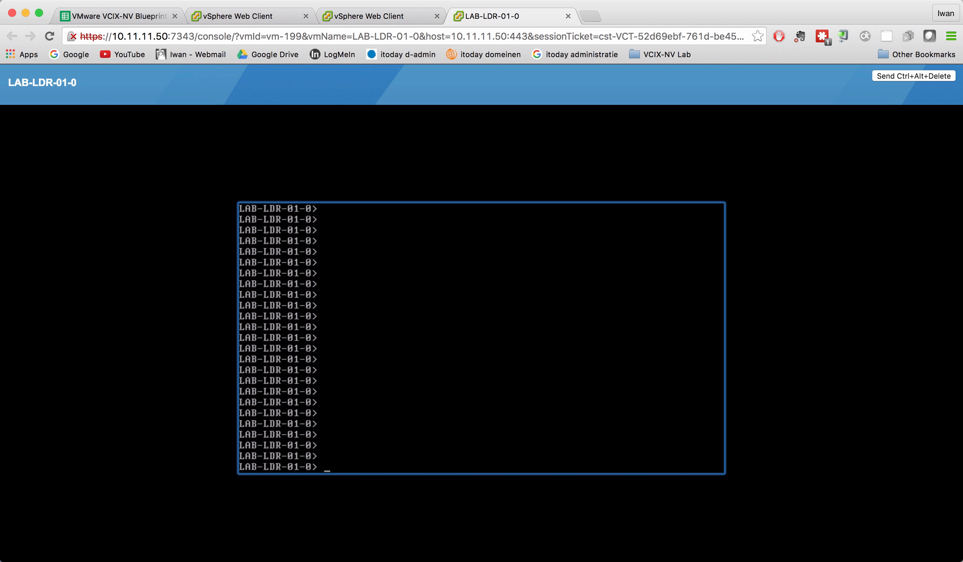
Return to the inventory and launch the console of the LAB-ESG-01-0 virtual machine.
click(381, 16)
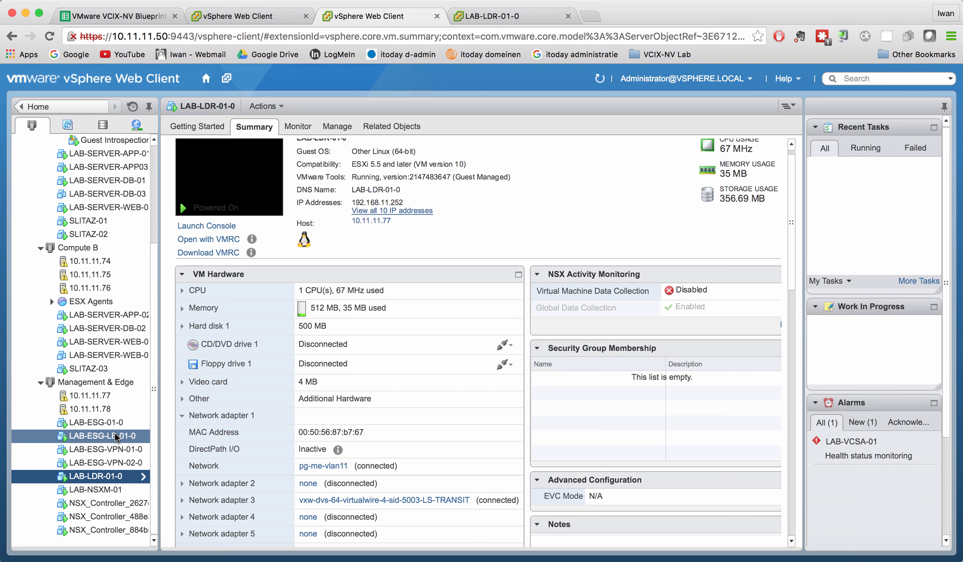
click(108, 427)
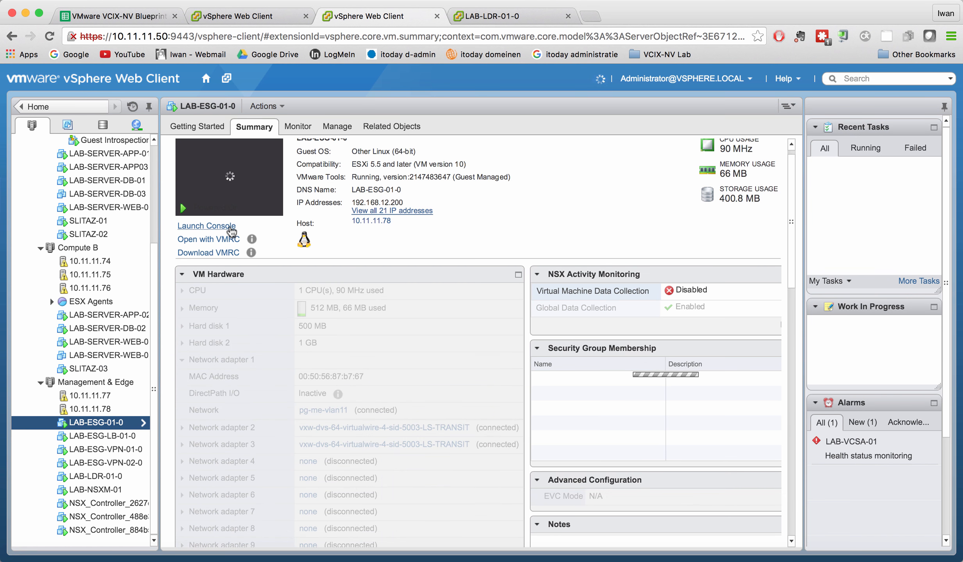
click(226, 225)
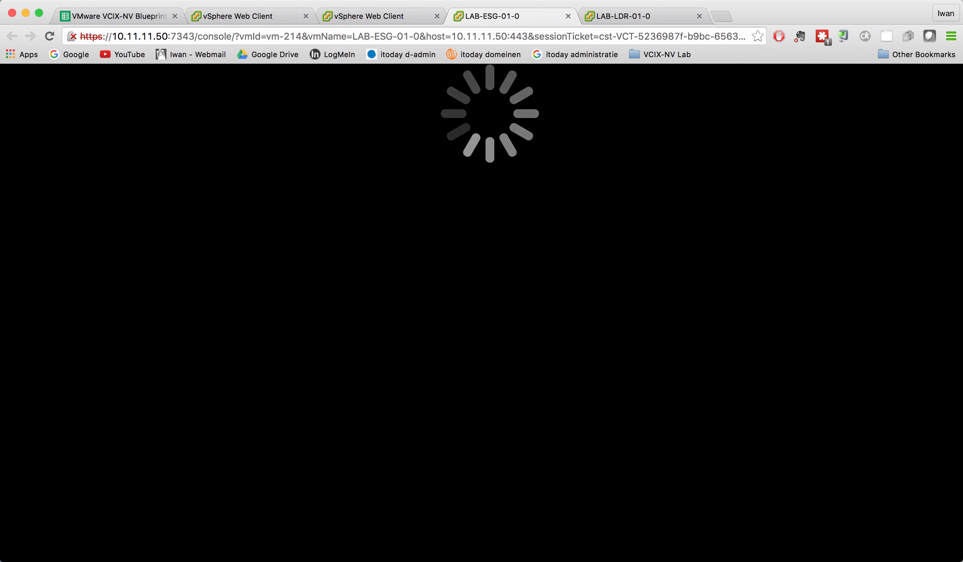
Log in to the LAB-ESG-01-0 console as admin with the account password.
key(Return)
key(Return)
key(Return)
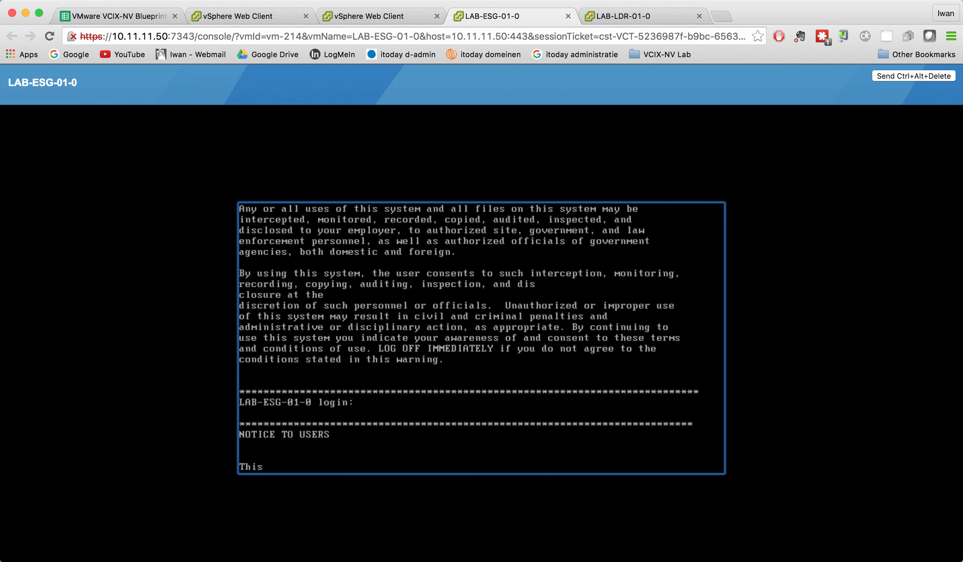
text(admin)
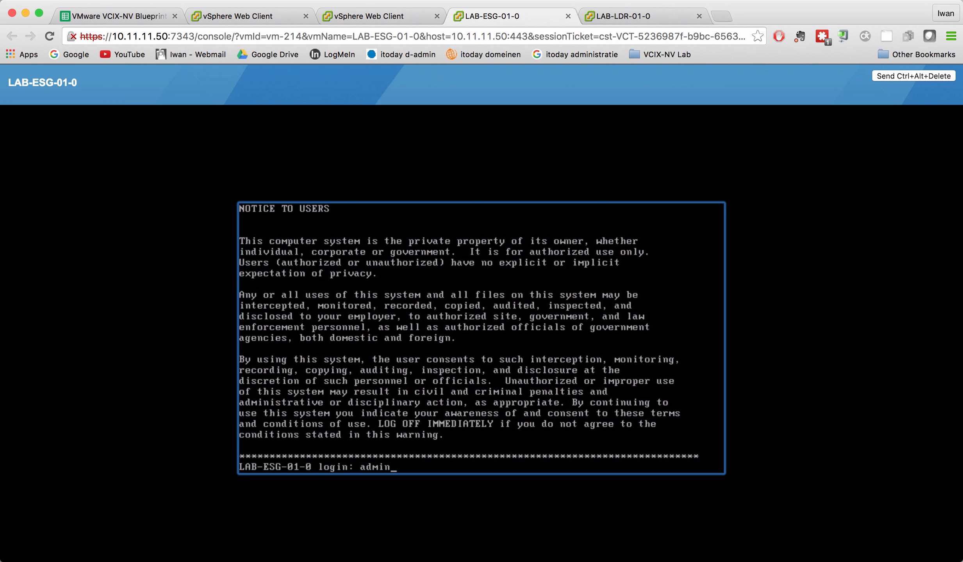
key(Return)
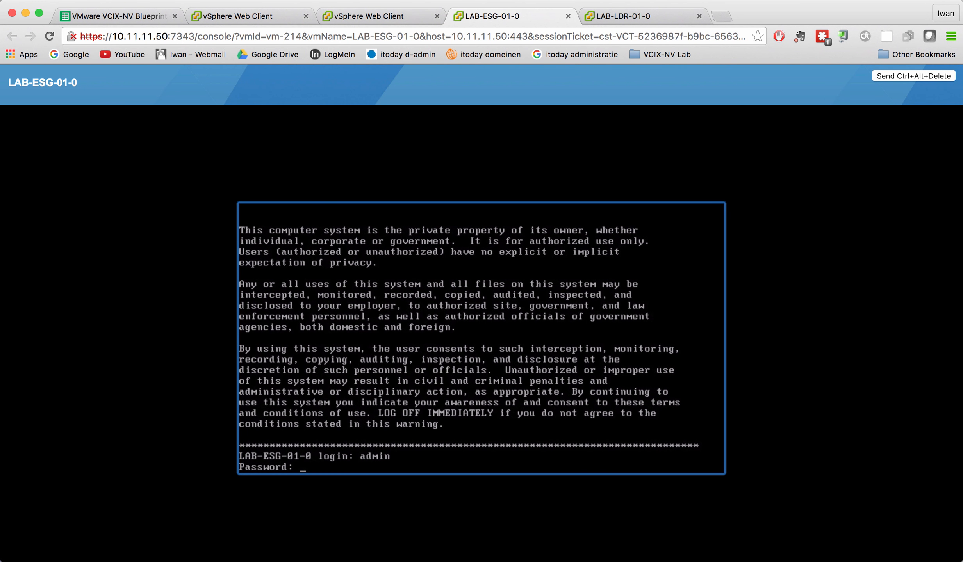
key(Return)
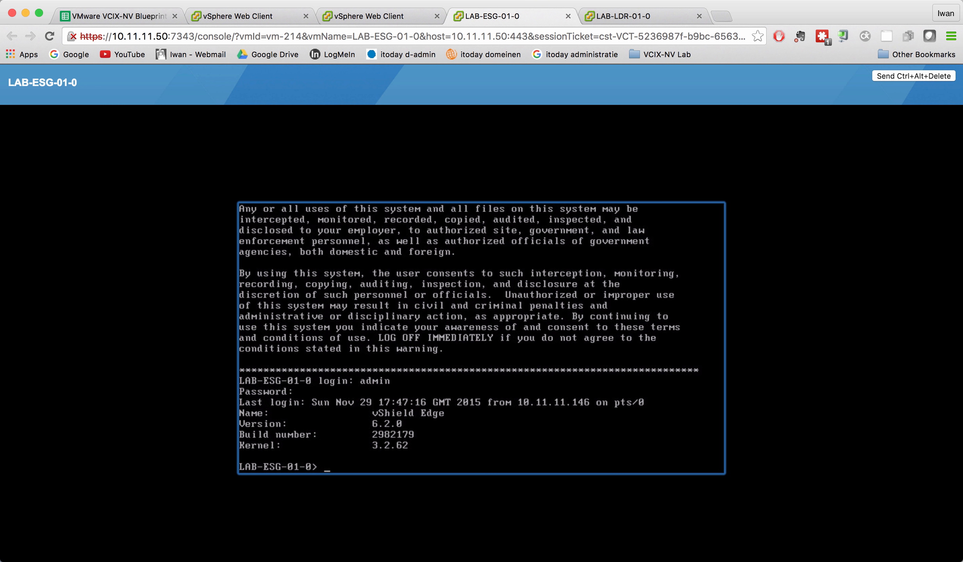
List the edge gateway's OSPF neighbors with show ip ospf neighbor.
text(show ip ospf neighbor)
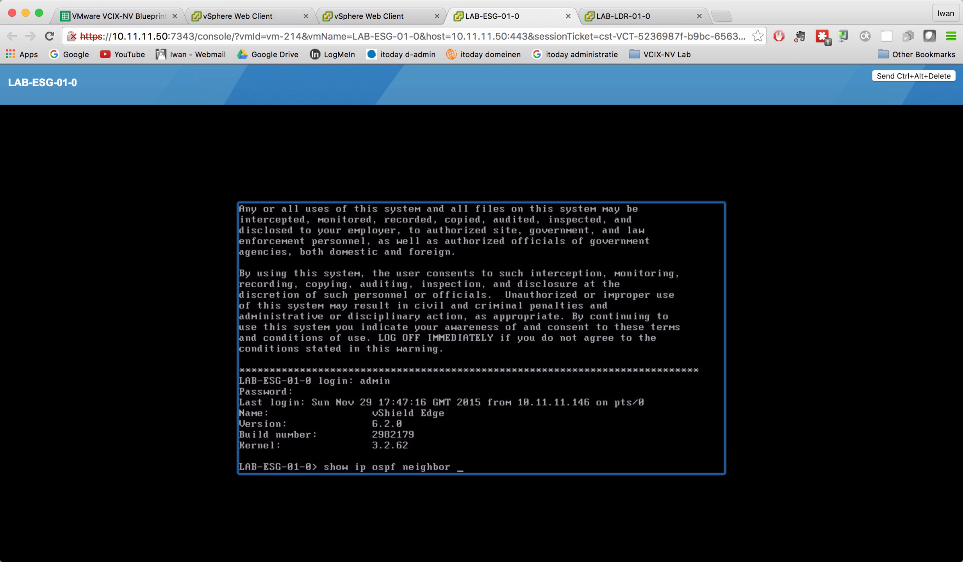
key(Return)
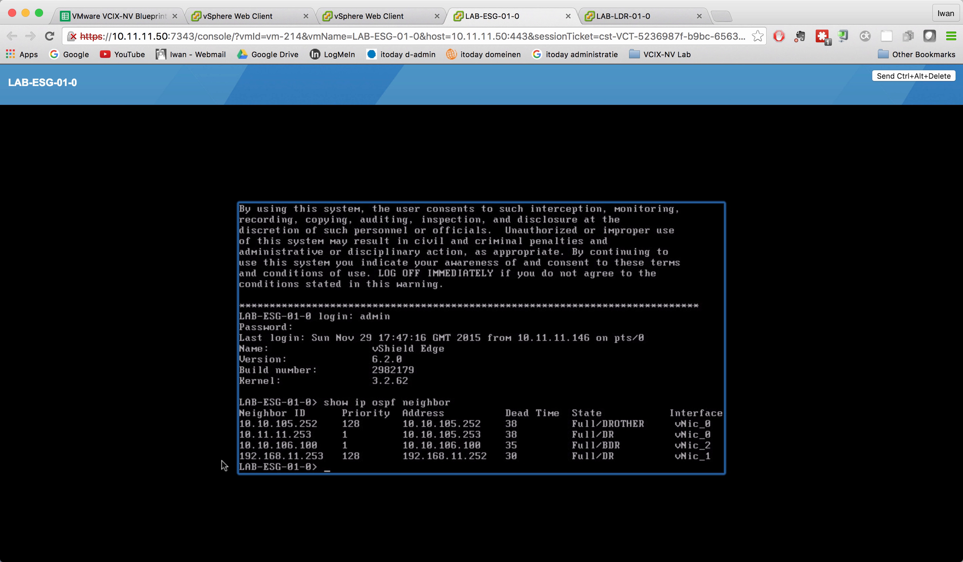
Display the edge gateway's BGP neighbor details with show ip bgp neighbors.
key(Up)
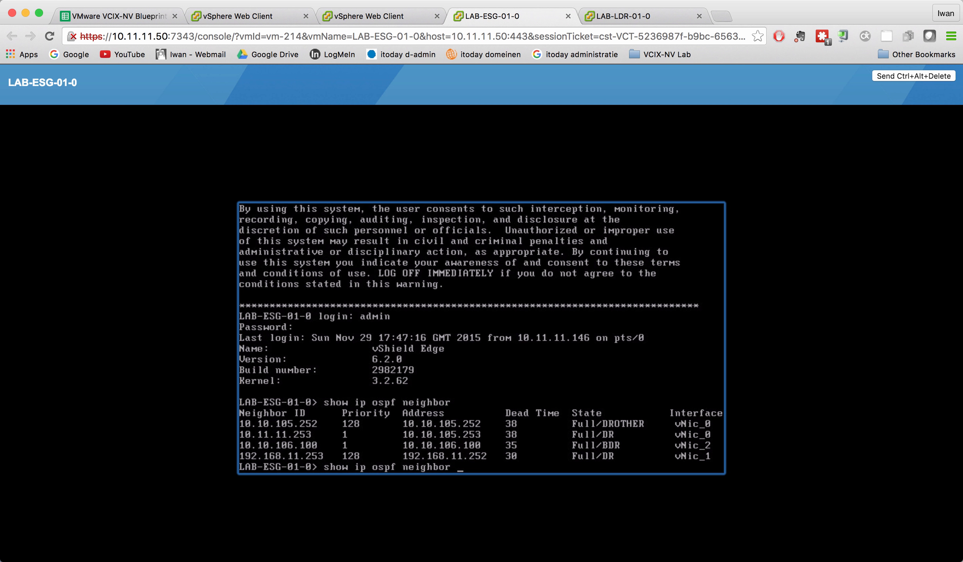
key(BackSpace)
key(BackSpace)
key(BackSpace)
key(BackSpace)
key(BackSpace)
key(BackSpace)
key(BackSpace)
key(BackSpace)
key(BackSpace)
key(BackSpace)
key(BackSpace)
key(BackSpace)
key(BackSpace)
key(BackSpace)
text(bgp neighbors)
key(Return)
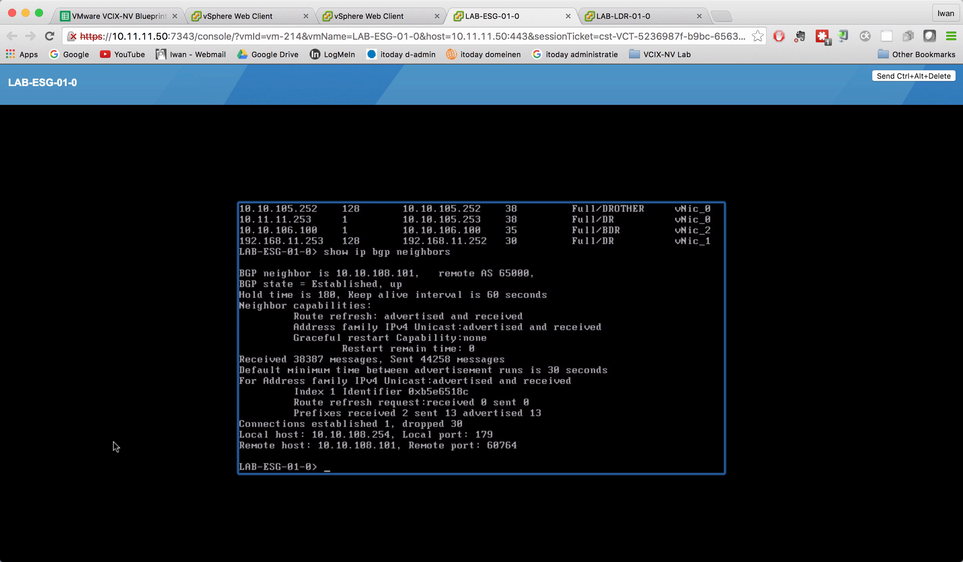
List the edge gateway's IS-IS neighbors with show isis neighbors.
key(Up)
key(BackSpace)
key(BackSpace)
key(BackSpace)
key(BackSpace)
key(BackSpace)
key(BackSpace)
key(BackSpace)
key(BackSpace)
key(BackSpace)
key(BackSpace)
key(BackSpace)
key(BackSpace)
key(BackSpace)
key(BackSpace)
key(BackSpace)
key(BackSpace)
text(isis neighbors)
key(Return)
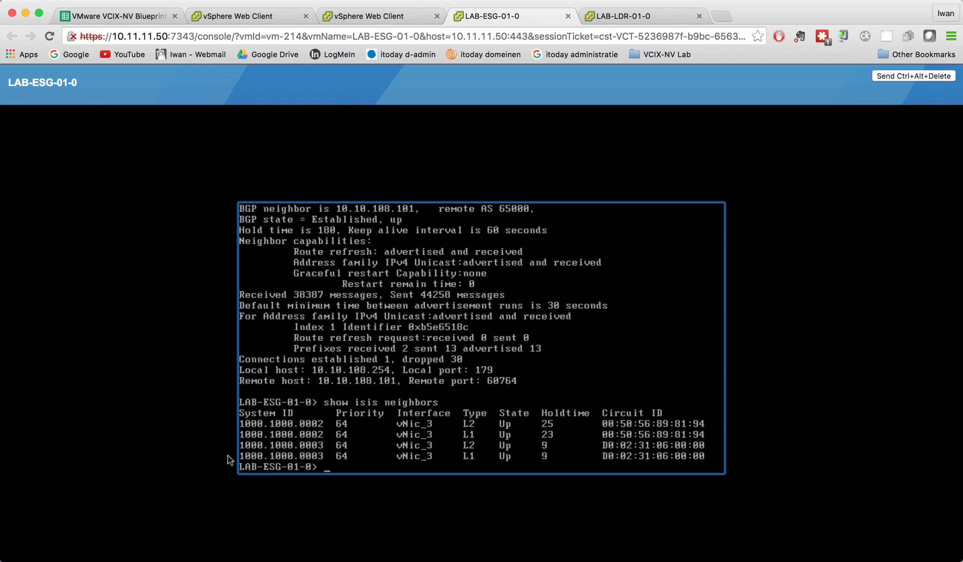
Display the edge gateway's complete routing table with show ip route, paging through to the end.
key(Return)
key(Return)
key(Return)
key(Return)
key(Return)
key(Return)
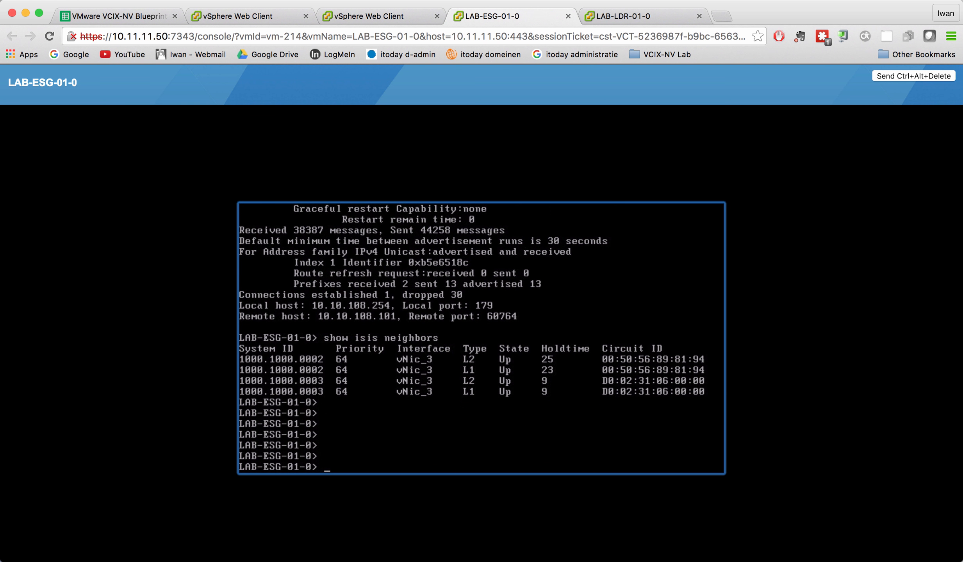
text(show ip route)
key(Return)
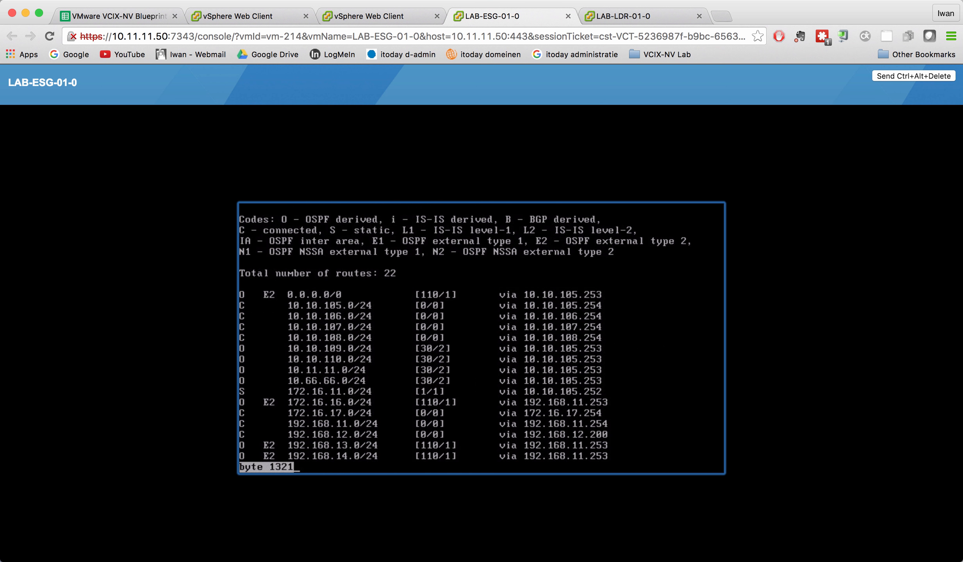
key(space)
key(Return)
key(Return)
key(Return)
key(Return)
key(Return)
key(Return)
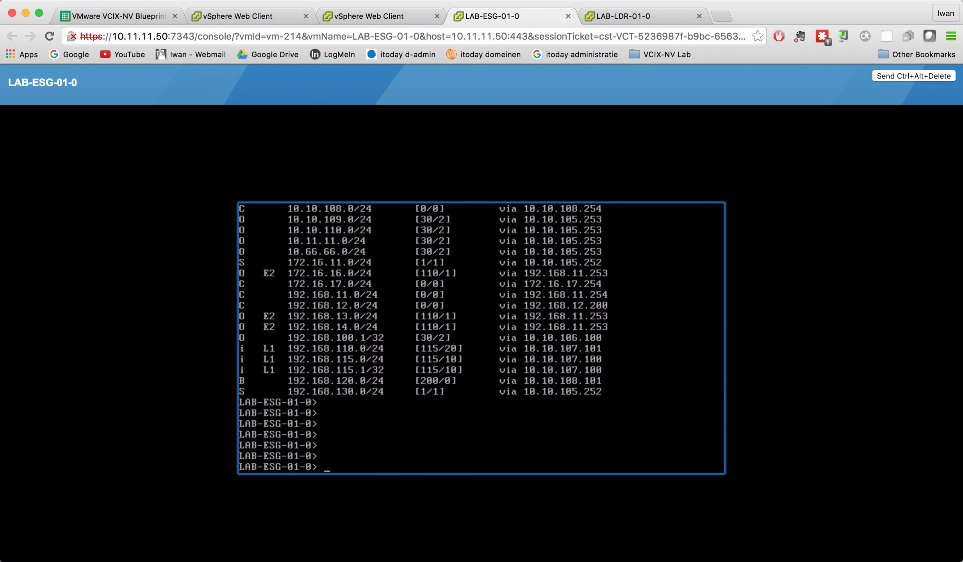
Display only the BGP-learned routes with show ip route bgp.
key(Return)
key(Return)
key(Return)
key(Return)
key(Return)
key(Return)
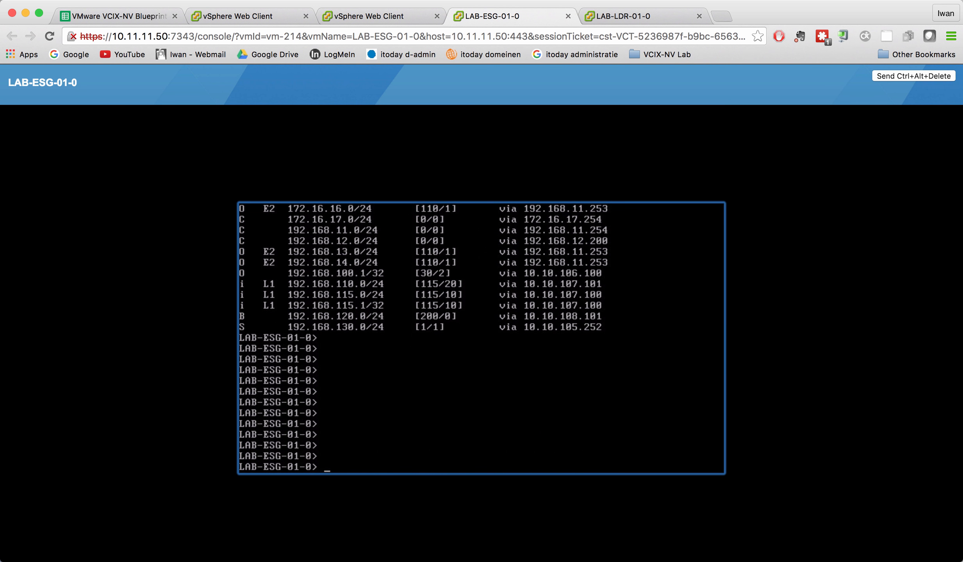
text(show ip route bgp)
key(Return)
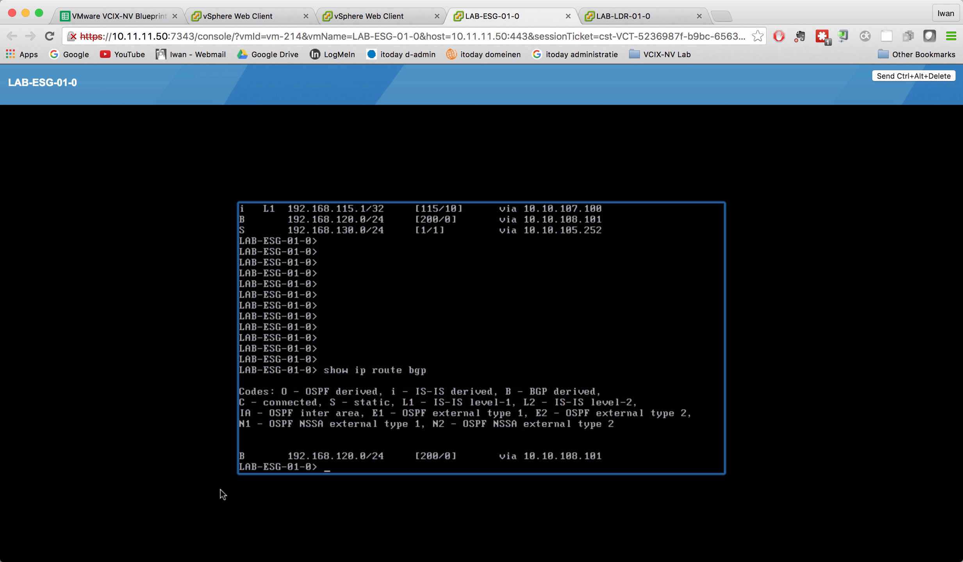
Display only the OSPF-learned routes with show ip route ospf.
key(Return)
key(Return)
key(Return)
key(Up)
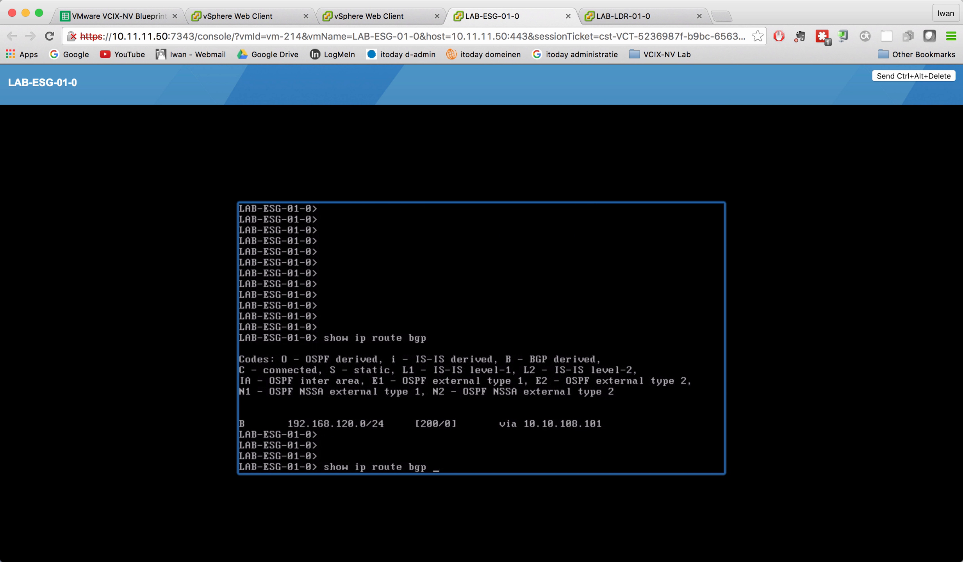
key(BackSpace)
key(BackSpace)
key(BackSpace)
text(ospf)
key(Return)
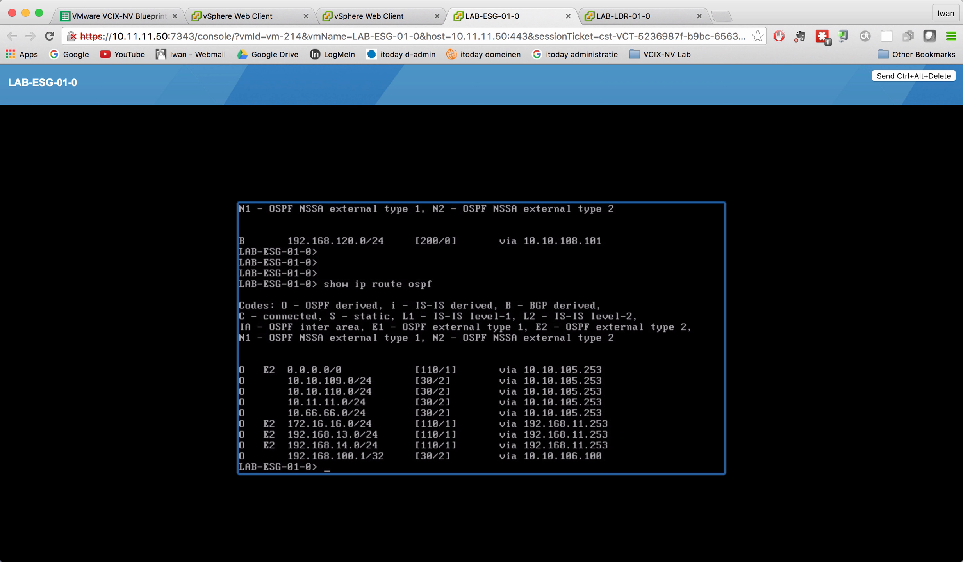
Display only the IS-IS-learned routes with show ip route isis.
key(Up)
key(BackSpace)
key(BackSpace)
key(BackSpace)
key(BackSpace)
key(BackSpace)
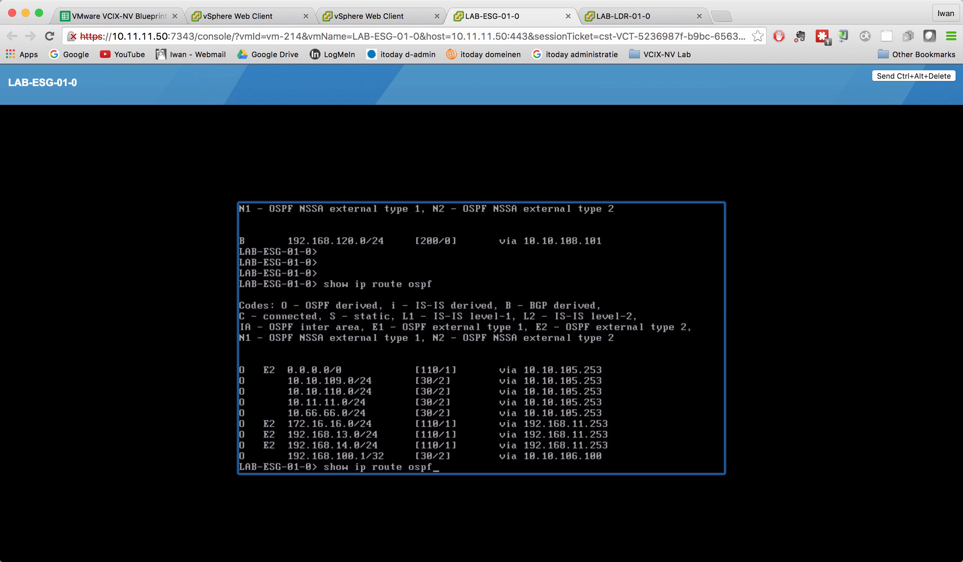
text(isis)
key(Return)
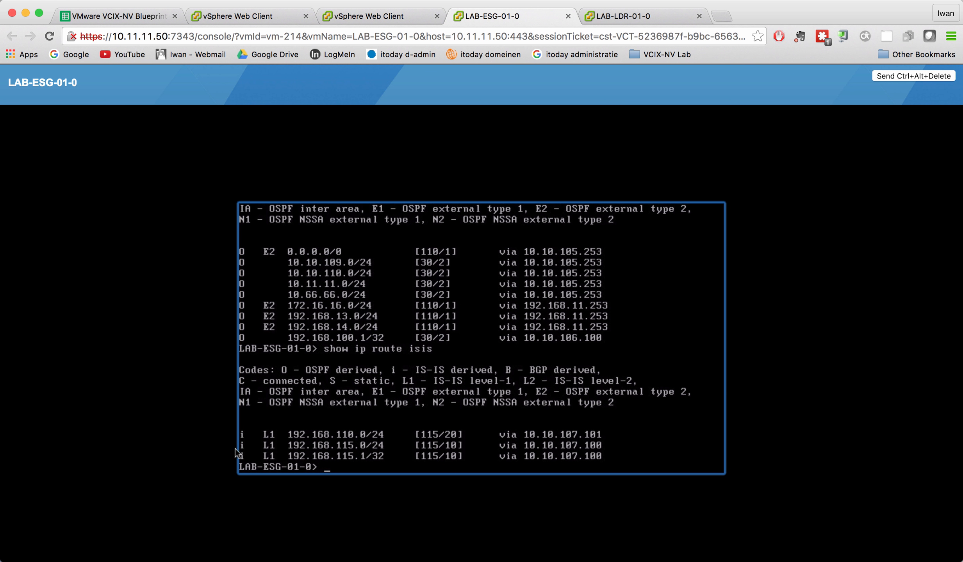
Display the OSPF process and area details with show ip ospf, paging through to the end.
key(Return)
key(Return)
key(Return)
key(Return)
key(Return)
key(Return)
key(Return)
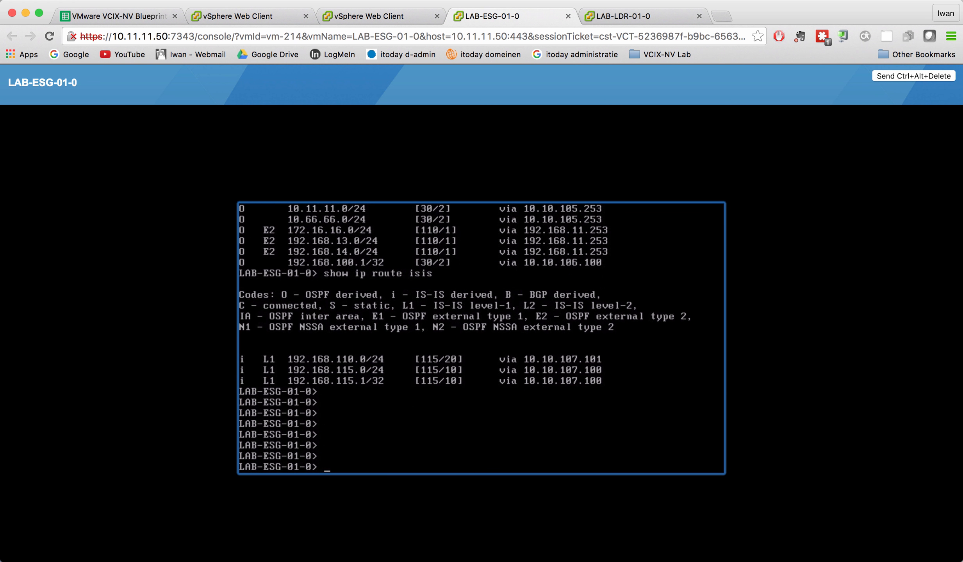
key(Return)
key(Return)
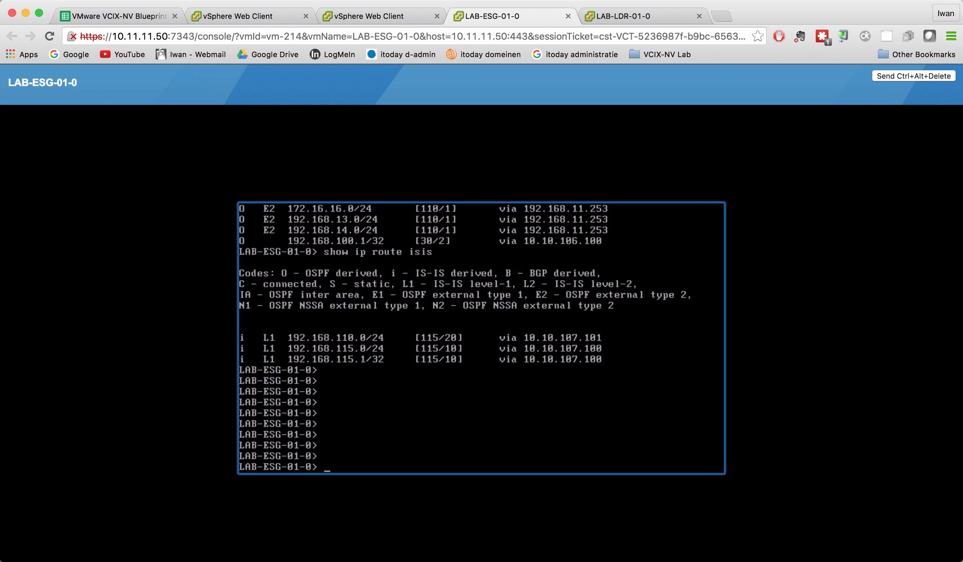
text(show osp)
key(BackSpace)
key(BackSpace)
key(BackSpace)
text(ip ospf)
key(Return)
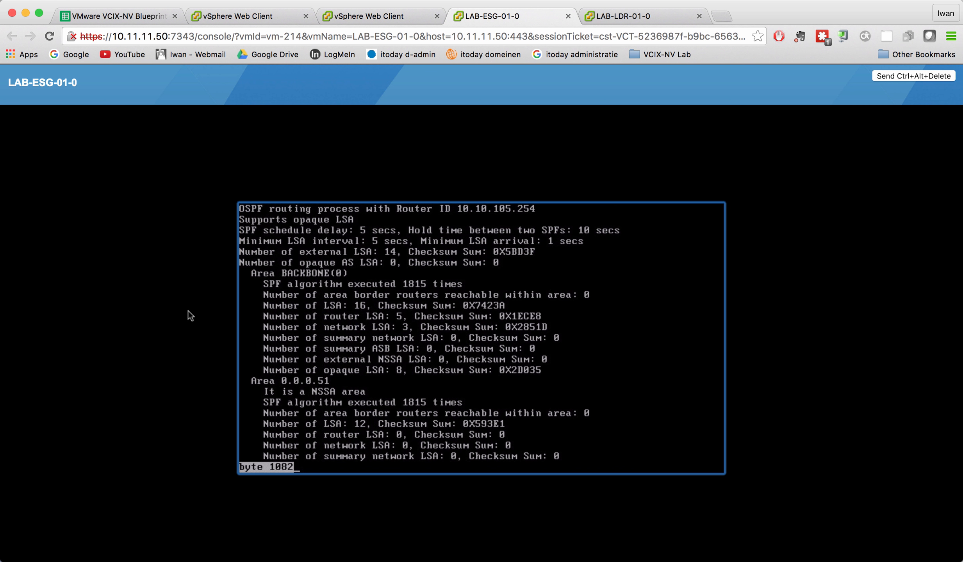
key(Return)
key(Return)
key(Return)
key(Return)
key(Return)
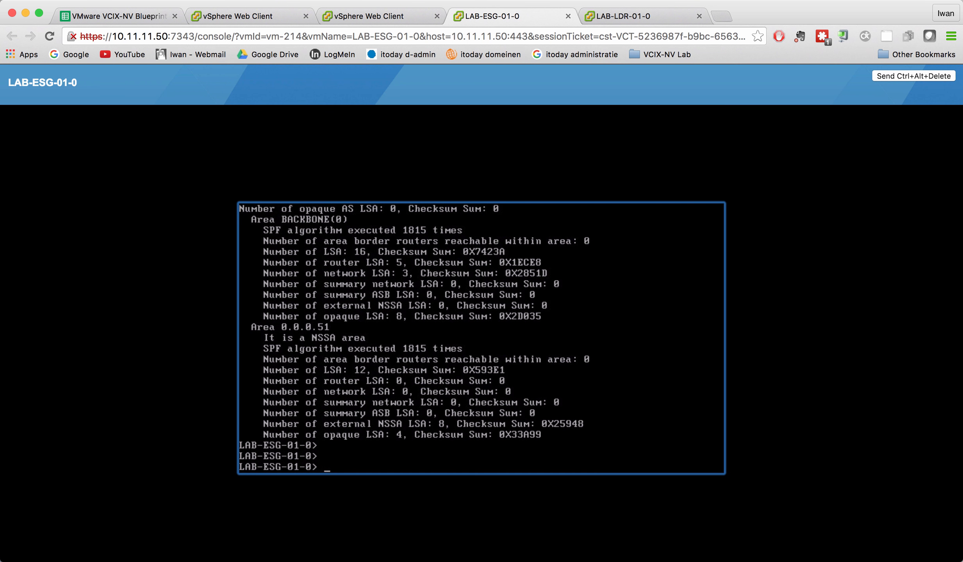
Query the command-line help for the arguments of show interface and clear the entered command.
text(show interface)
key(question)
key(BackSpace)
key(BackSpace)
key(BackSpace)
key(BackSpace)
key(BackSpace)
key(BackSpace)
key(BackSpace)
key(BackSpace)
key(BackSpace)
key(BackSpace)
key(BackSpace)
key(BackSpace)
key(BackSpace)
key(BackSpace)
key(BackSpace)
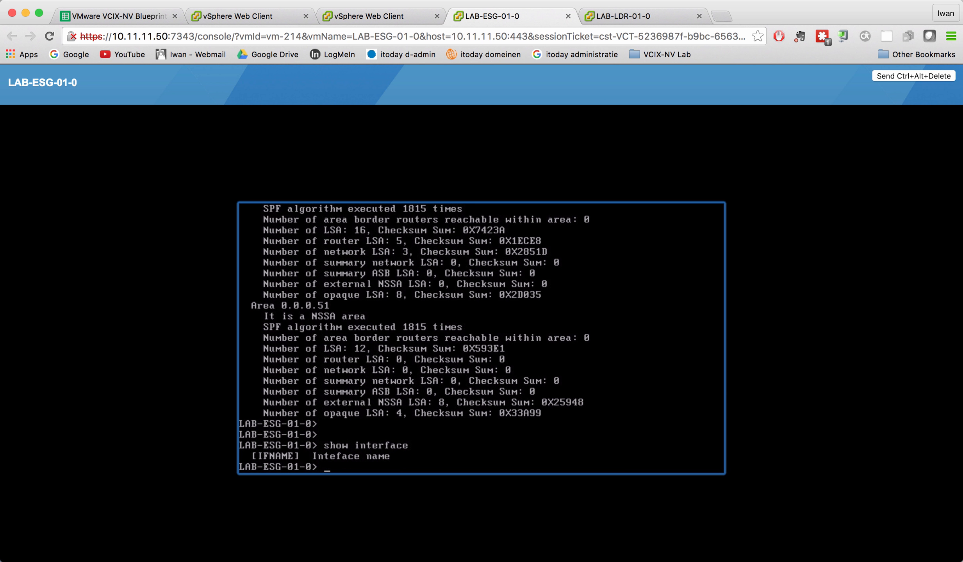
Display the IS-IS interface details with show isis interface.
text(show isis interface)
key(Return)
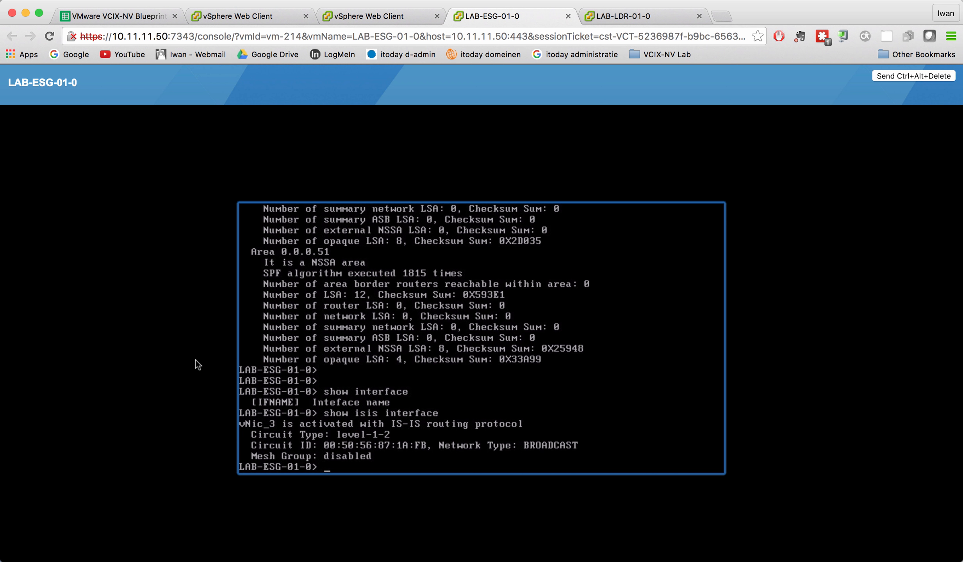
Display the OSPF process details again with show ip ospf, page to the end and add blank prompt lines.
text(show ip ospf)
key(Return)
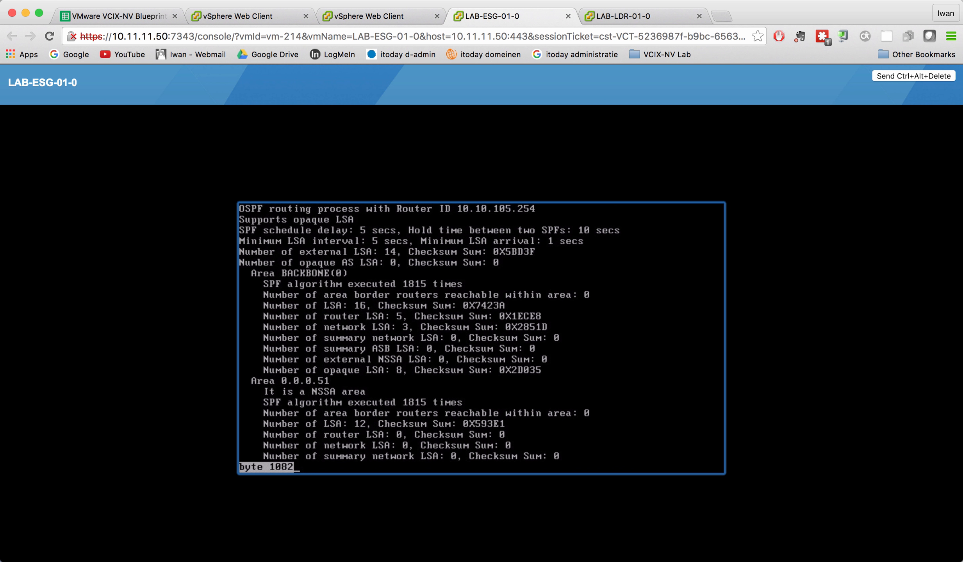
key(space)
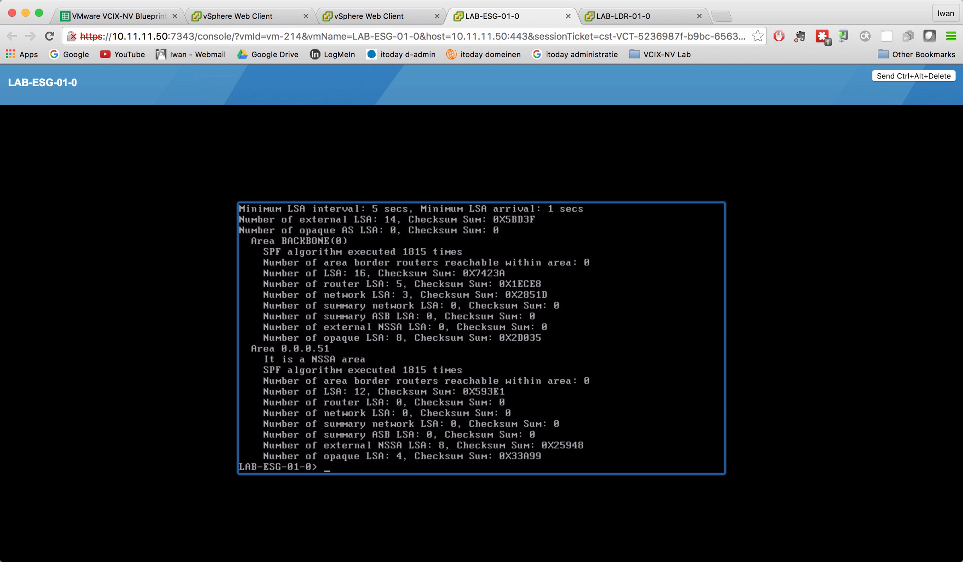
key(Return)
key(Return)
key(Return)
key(Return)
key(Return)
key(Return)
key(Return)
key(Return)
key(Return)
key(Return)
key(Return)
key(Return)
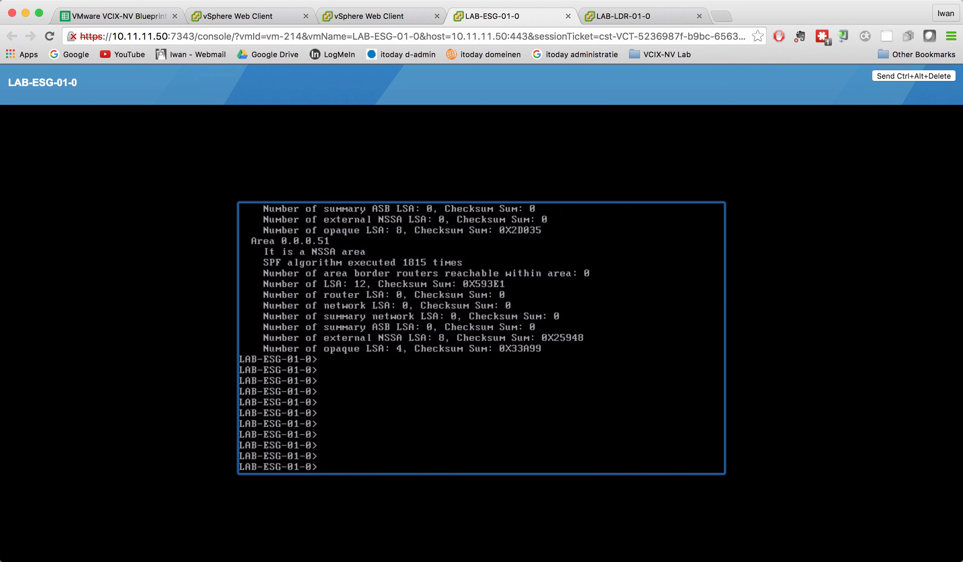
Display the IS-IS link state database with show isis database and add blank prompt lines below it.
text(show )
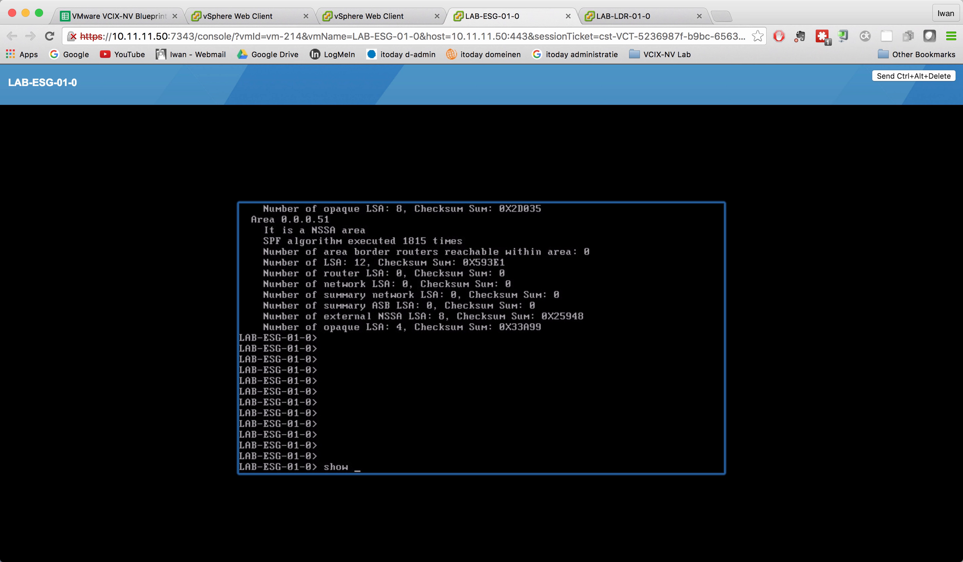
text(isis database)
key(Return)
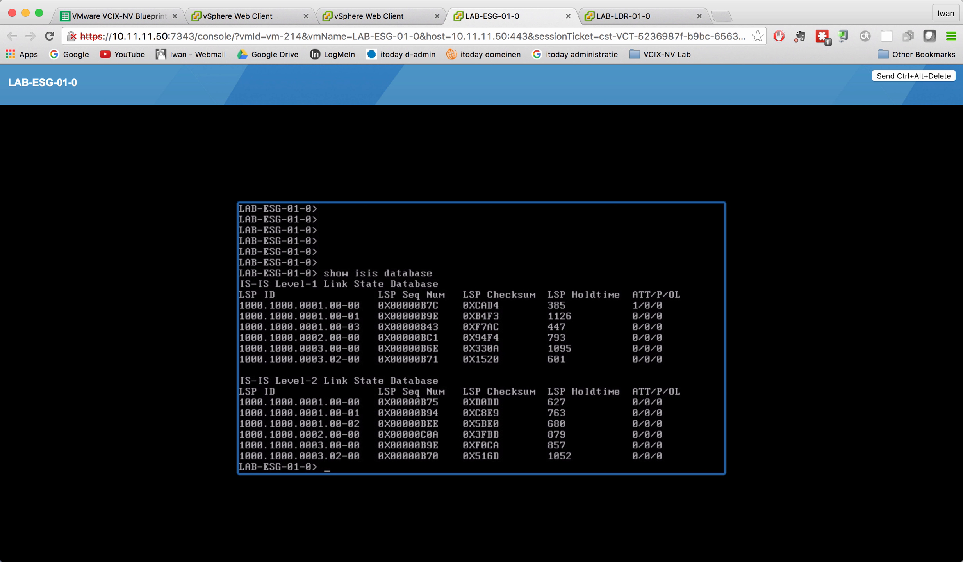
key(Up)
key(Down)
key(Return)
key(Return)
key(Return)
key(Return)
key(Return)
key(Return)
Display the OSPF link state database with show ip ospf database, page through to the AS external link states and exit the pager.
key(Return)
text(show )
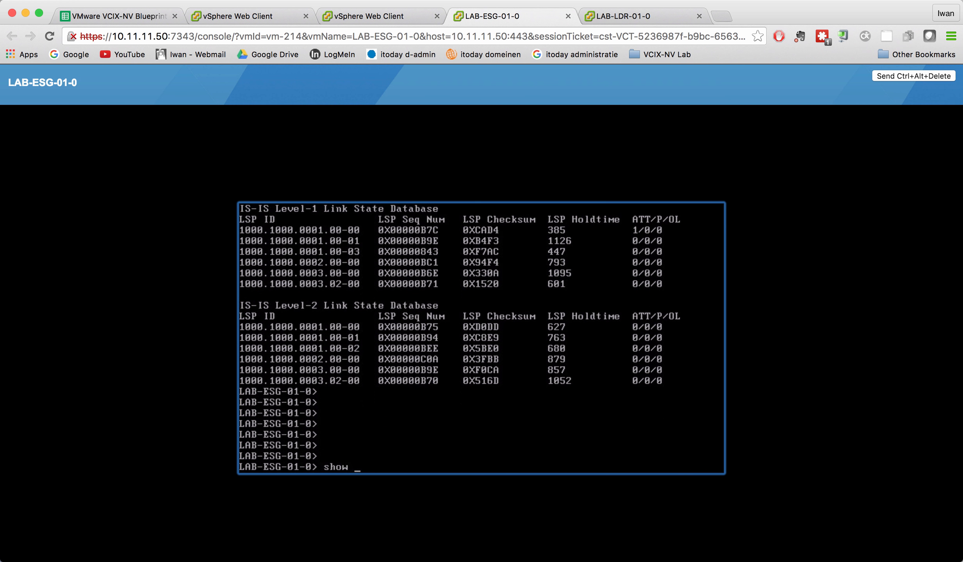
text(ip ospf database)
key(Return)
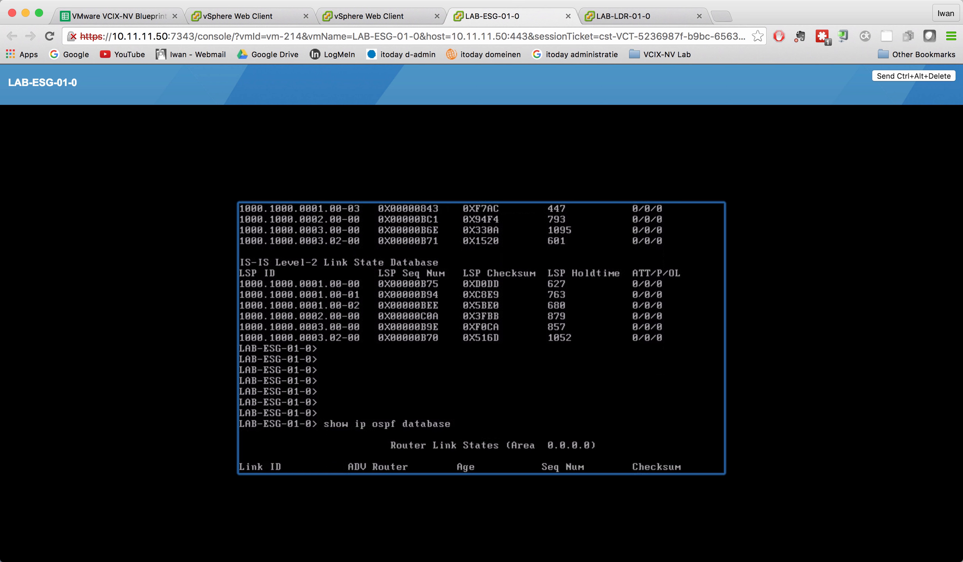
key(Return)
key(Return)
key(Return)
key(Return)
key(Return)
key(Return)
key(Return)
key(Return)
key(Return)
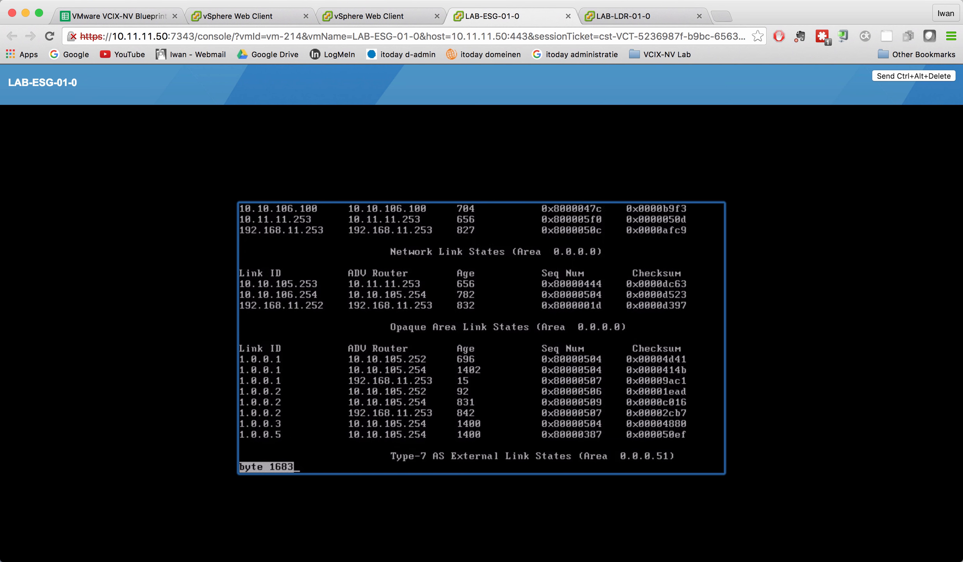
key(Return)
key(Return)
key(Return)
key(Return)
key(Return)
key(Return)
key(Return)
key(Return)
key(Return)
key(Return)
key(Return)
key(Return)
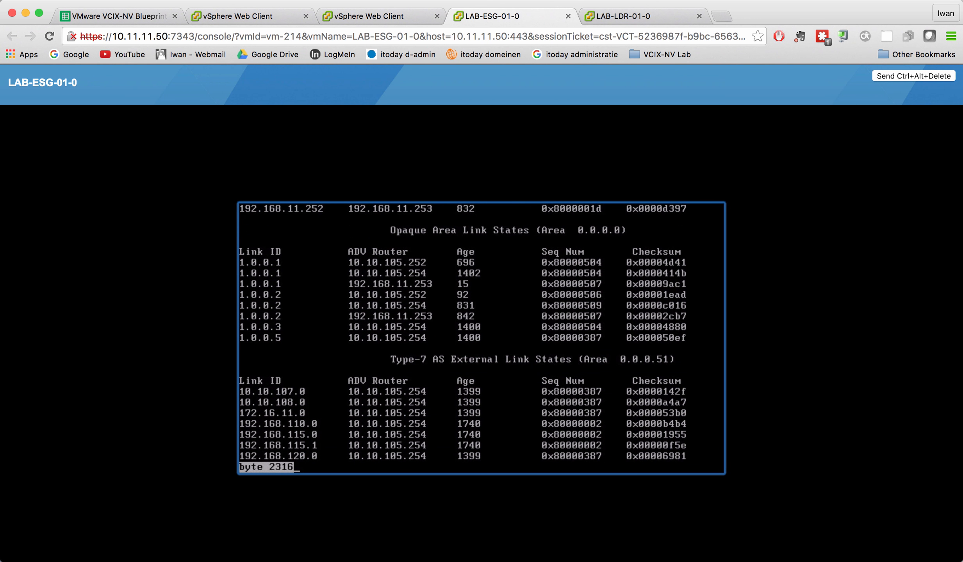
key(Return)
key(Return)
key(Return)
key(Return)
key(Return)
key(Return)
key(Return)
key(Return)
key(Return)
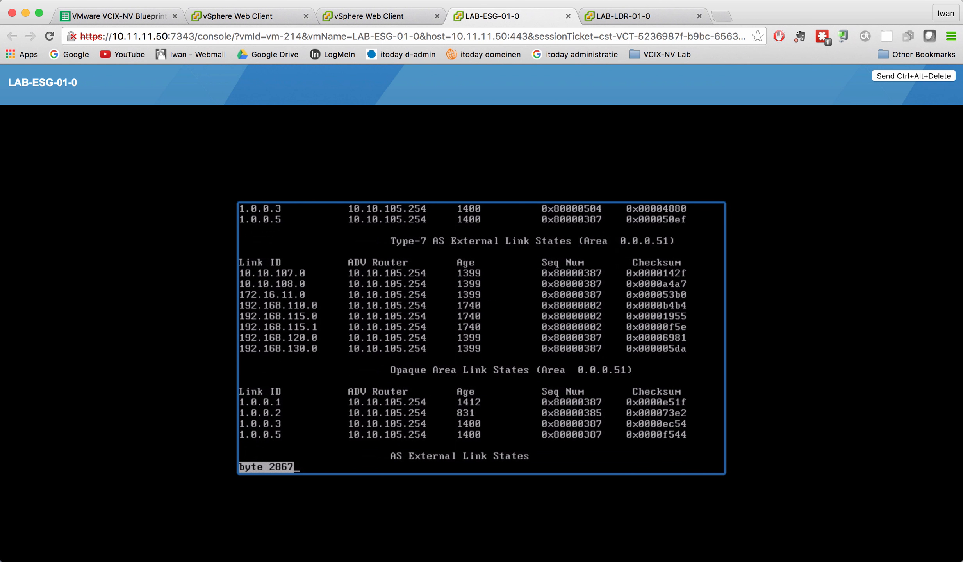
key(Return)
key(Return)
key(Return)
key(Return)
key(Return)
key(Return)
key(Return)
key(Return)
key(Return)
key(Return)
key(Return)
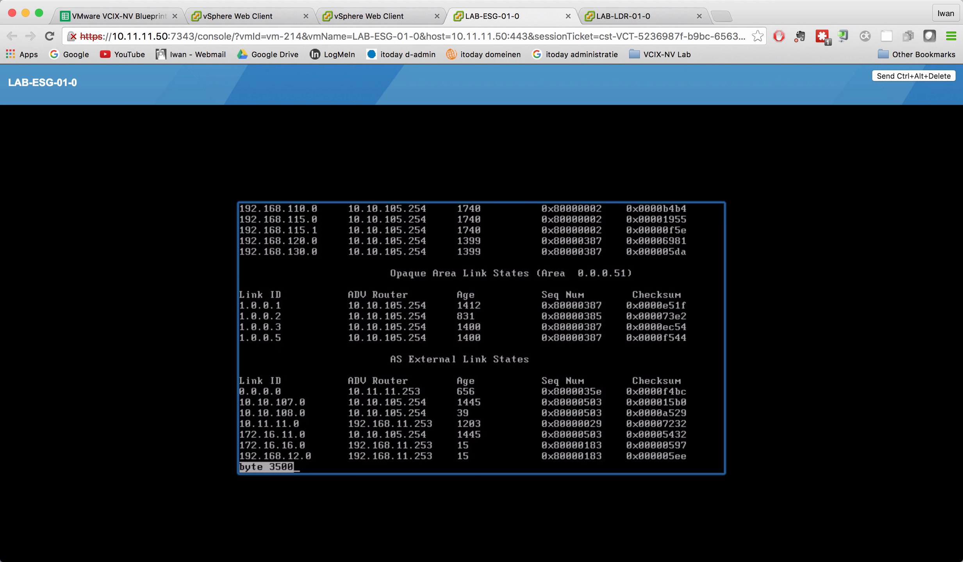
key(Return)
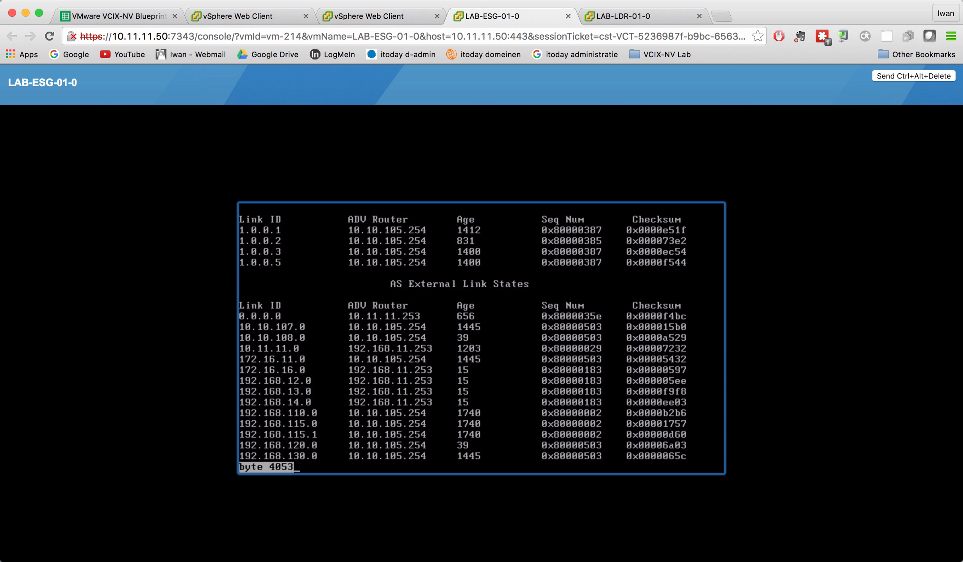
key(q)
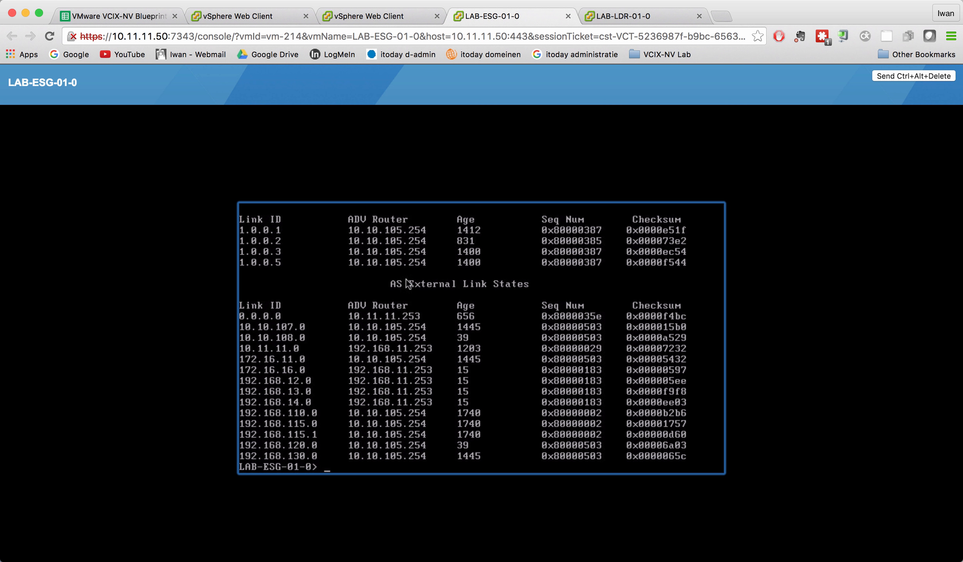
Switch to the vSphere Web Client and open the global routing configuration of the LAB-ESG-01 edge.
click(385, 13)
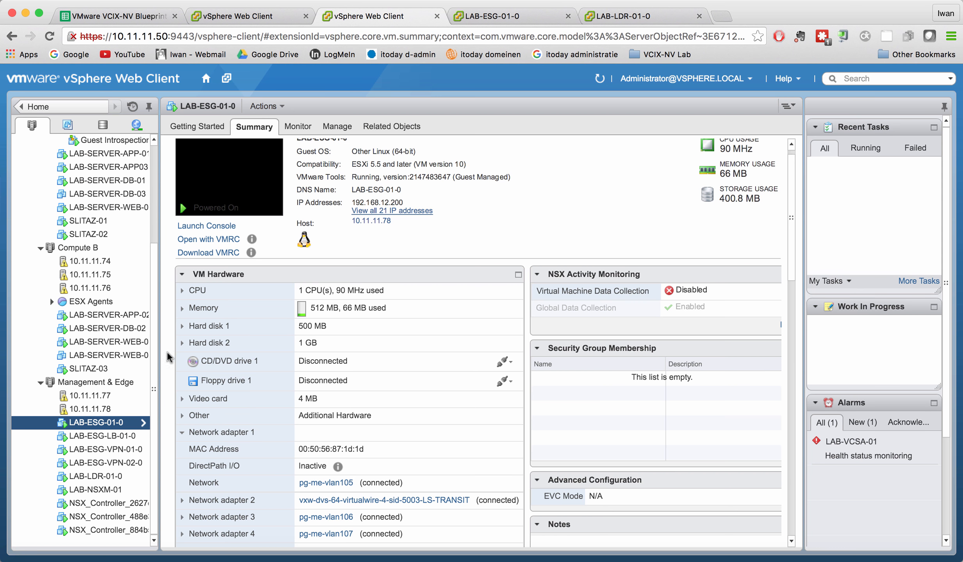
scroll(297, 371, down, 1)
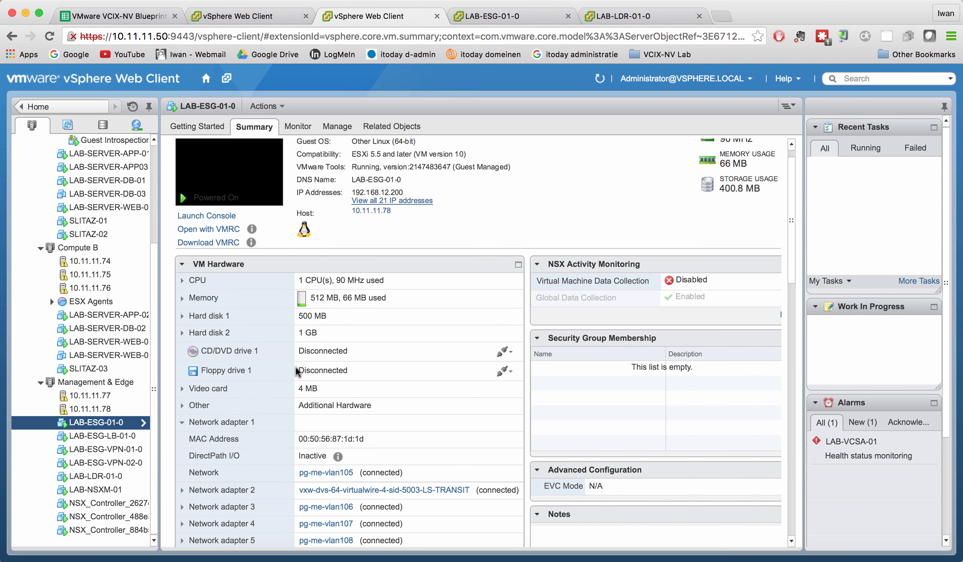
scroll(297, 371, down, 1)
click(251, 16)
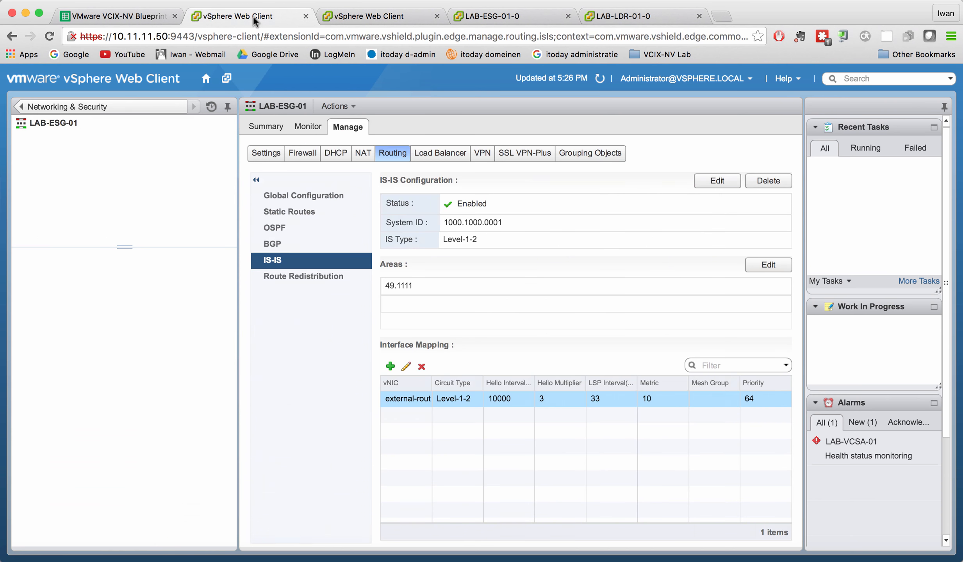
click(296, 227)
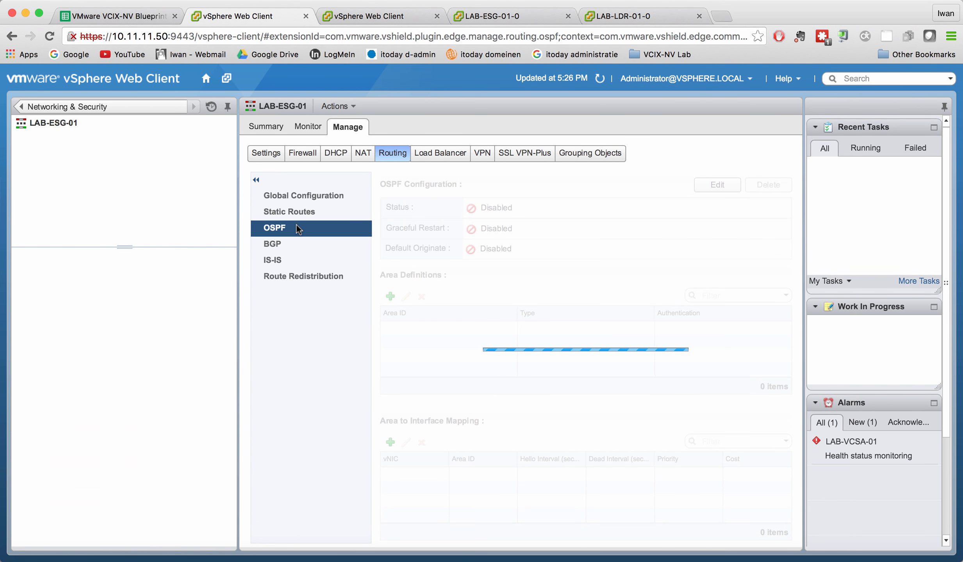
click(311, 198)
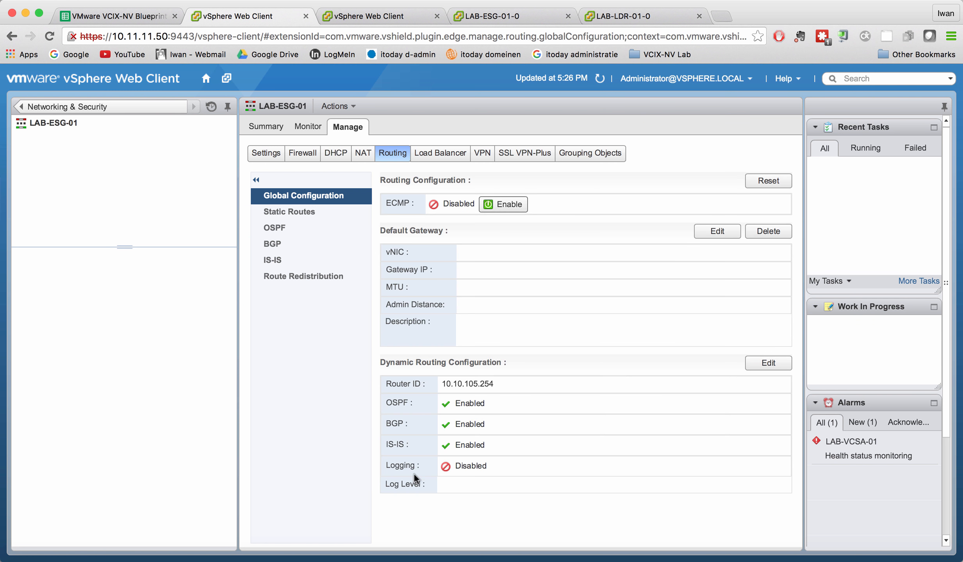
Try to enable dynamic routing logging on LAB-ESG-01 with log level Info.
click(768, 363)
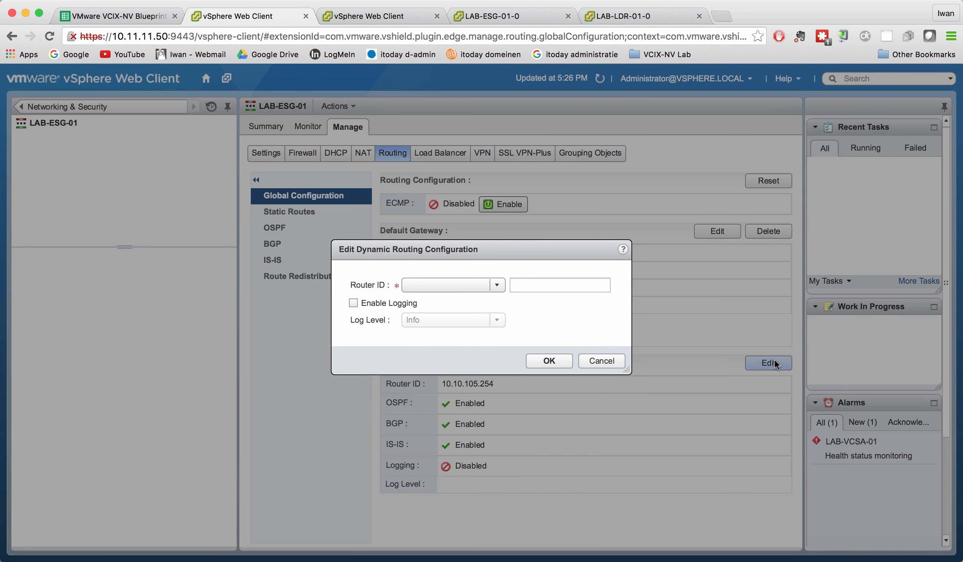
click(353, 305)
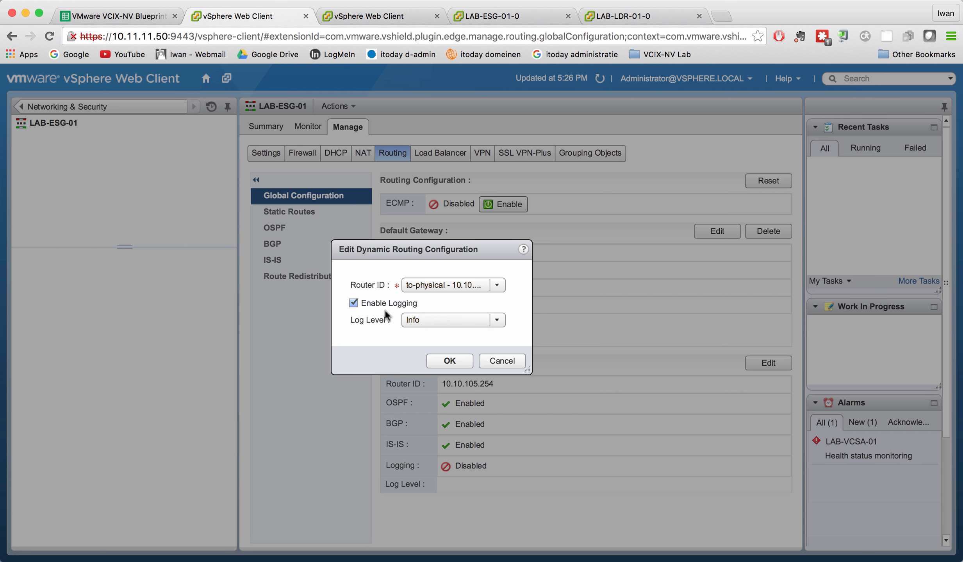
click(498, 321)
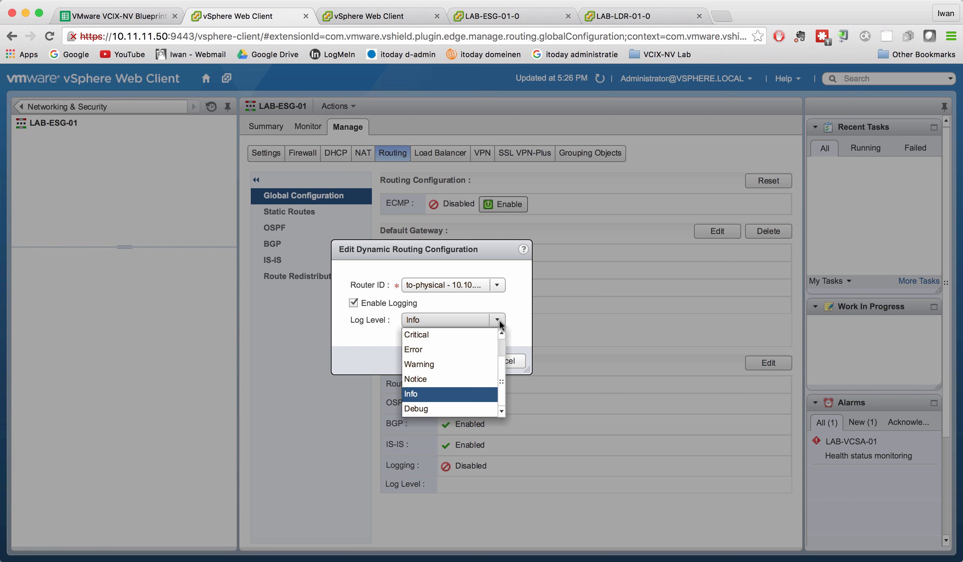
click(454, 393)
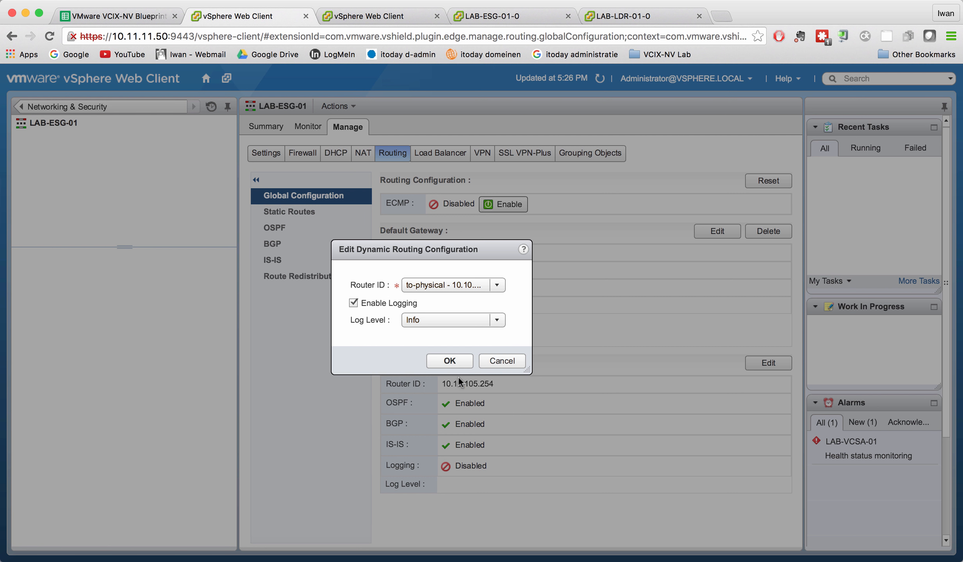
click(449, 361)
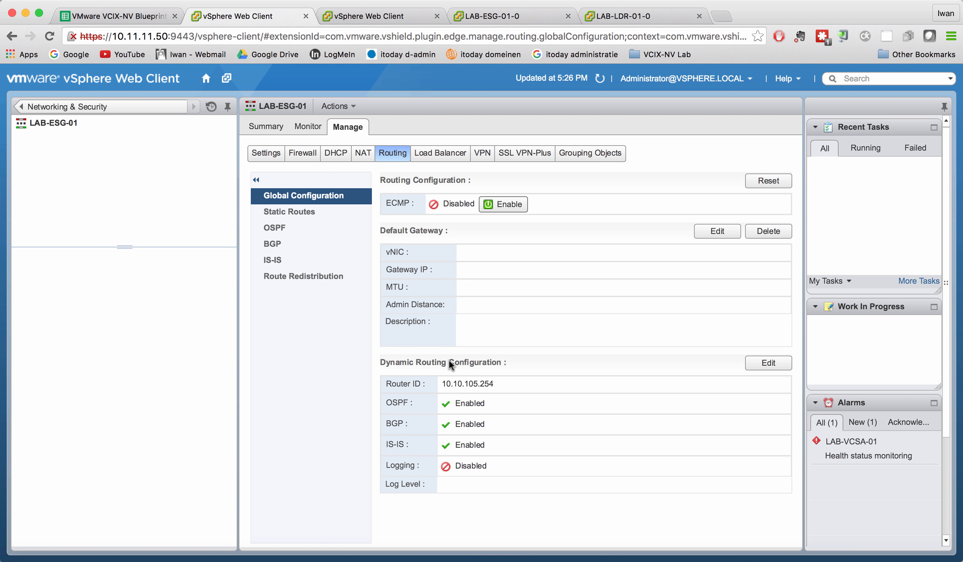
Select the to-physical router ID for LAB-ESG-01, enable dynamic routing logging at level Info and apply the change.
click(765, 362)
click(496, 285)
click(445, 297)
click(354, 303)
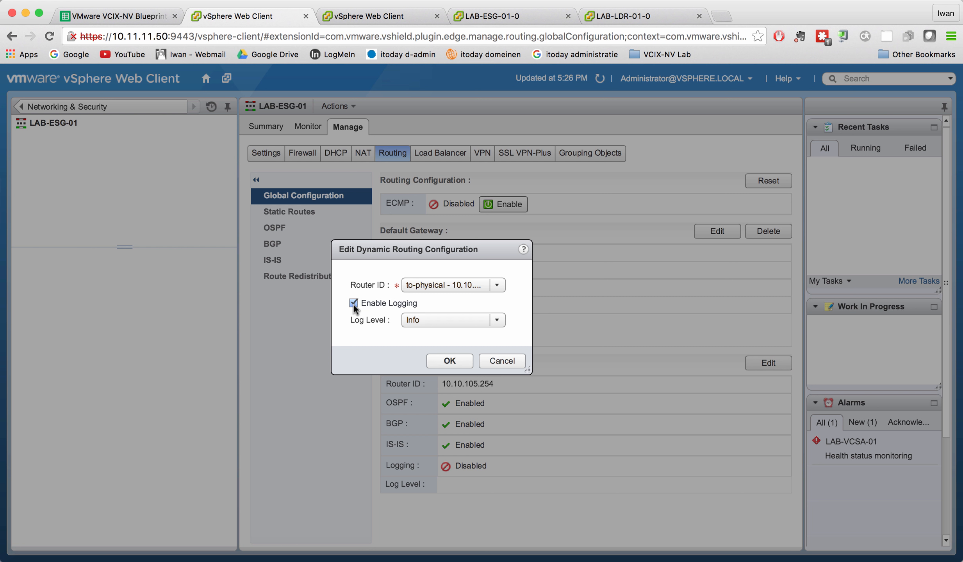
click(469, 362)
click(438, 207)
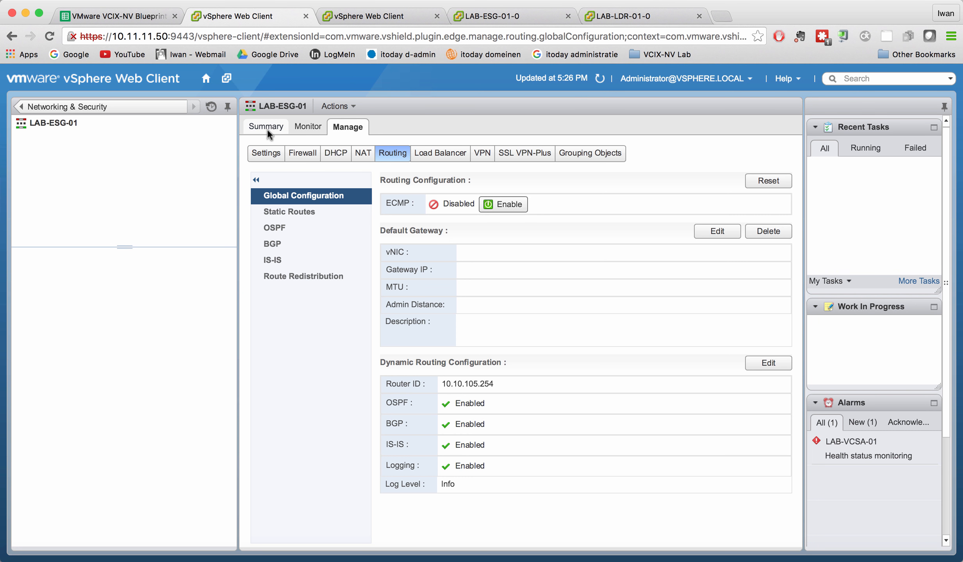
Examine the syslog server settings in the general configuration of LAB-ESG-01.
click(265, 152)
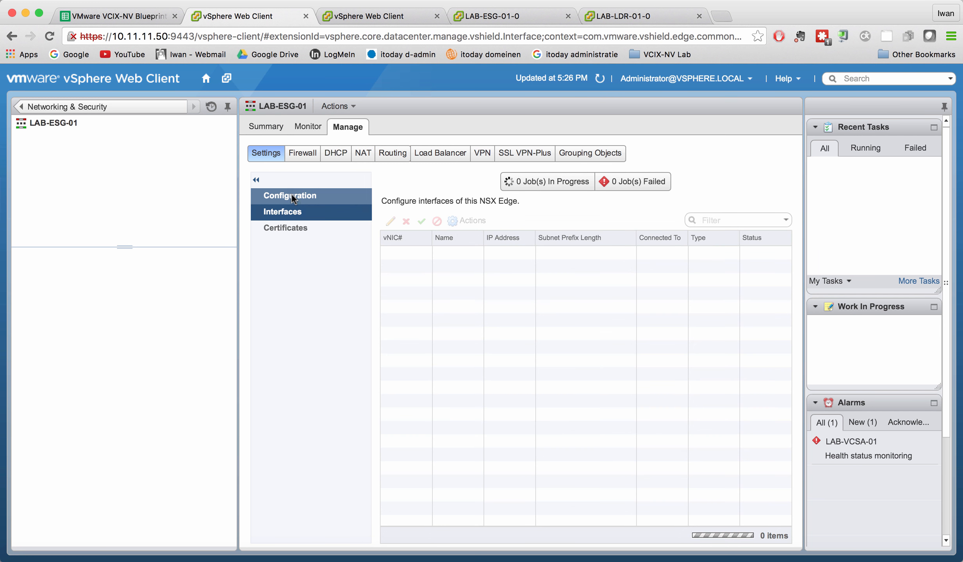
click(292, 196)
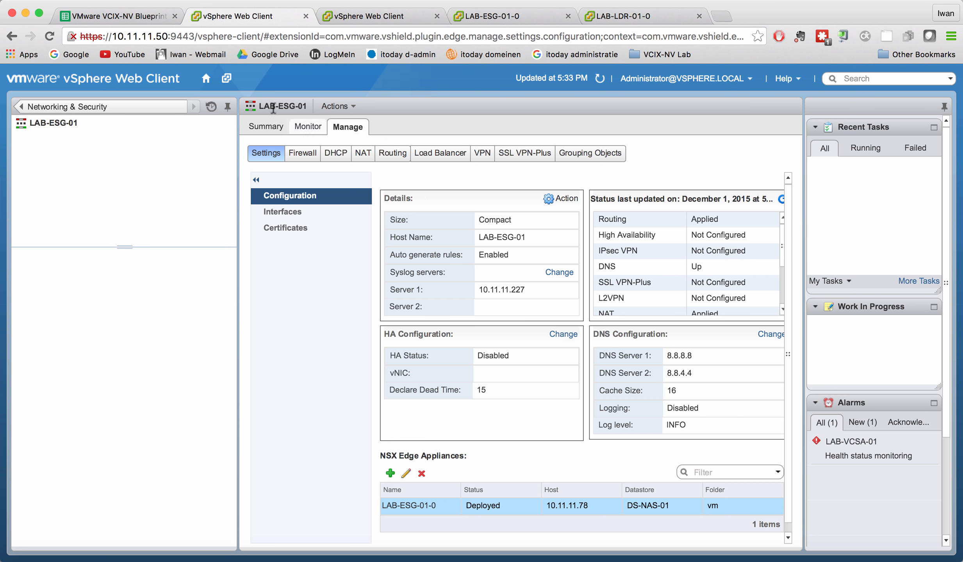
Return to the NSX Edges list and open the global routing configuration of the LAB-LDR-01 logical router.
click(156, 105)
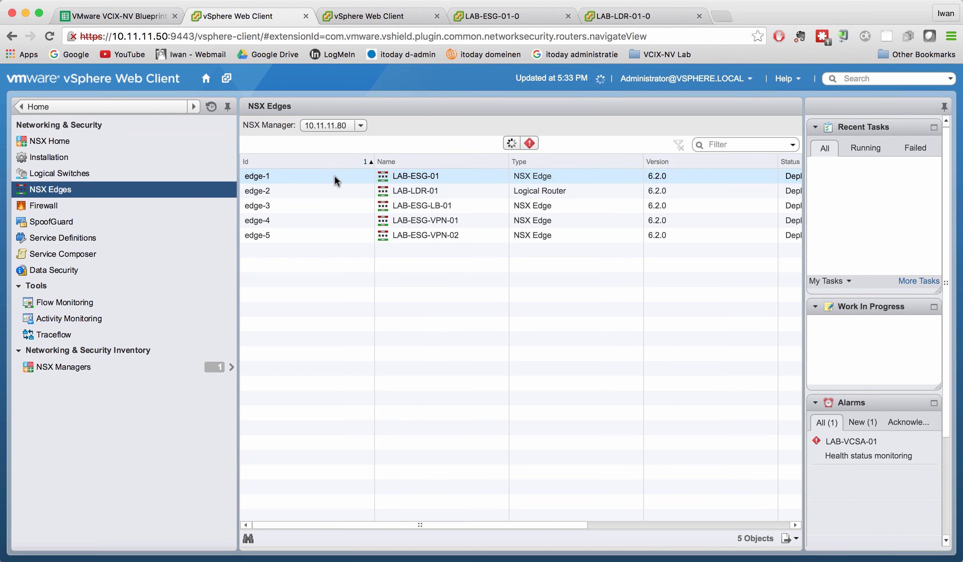
double_click(296, 191)
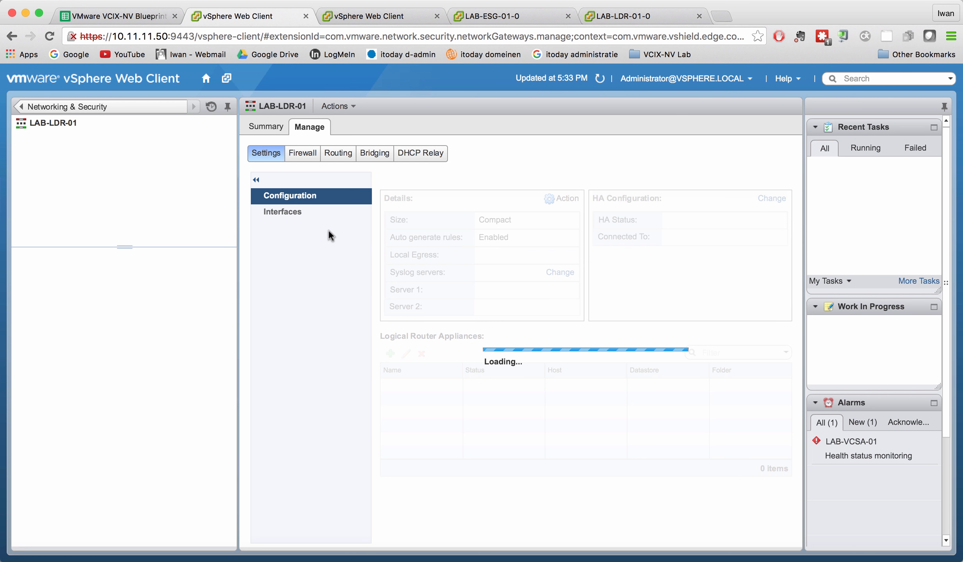
click(338, 153)
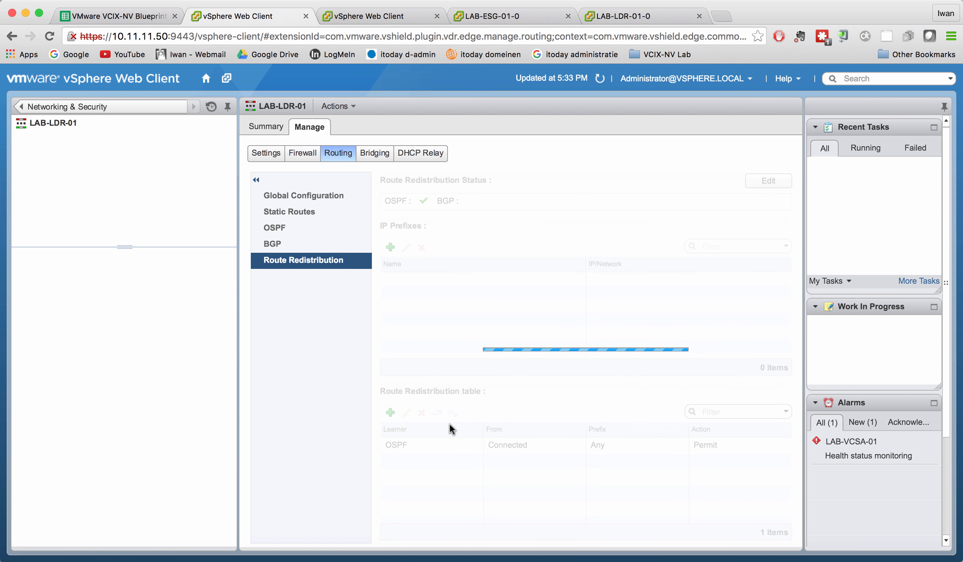
click(325, 196)
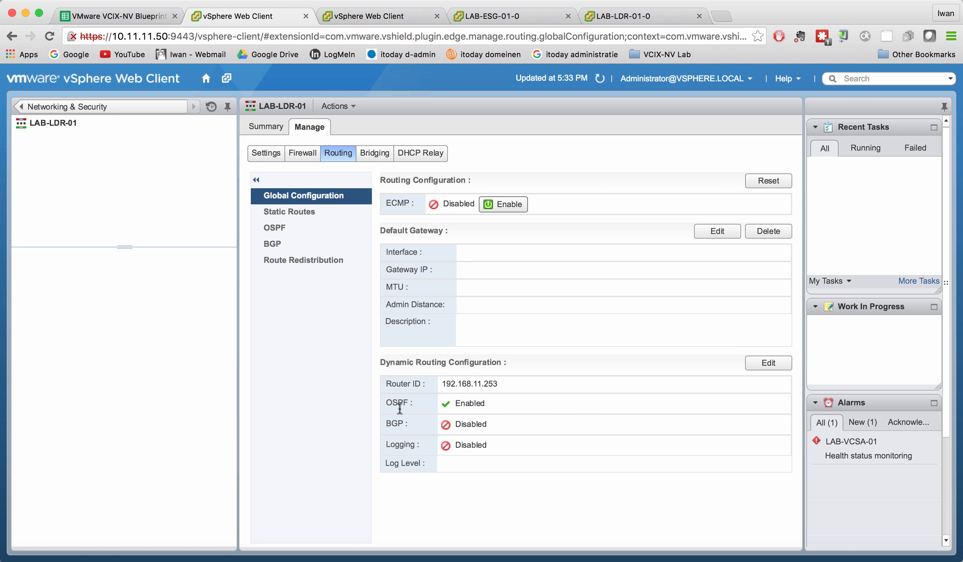
Enable dynamic routing logging on LAB-LDR-01 with log level Info and apply the change.
click(777, 365)
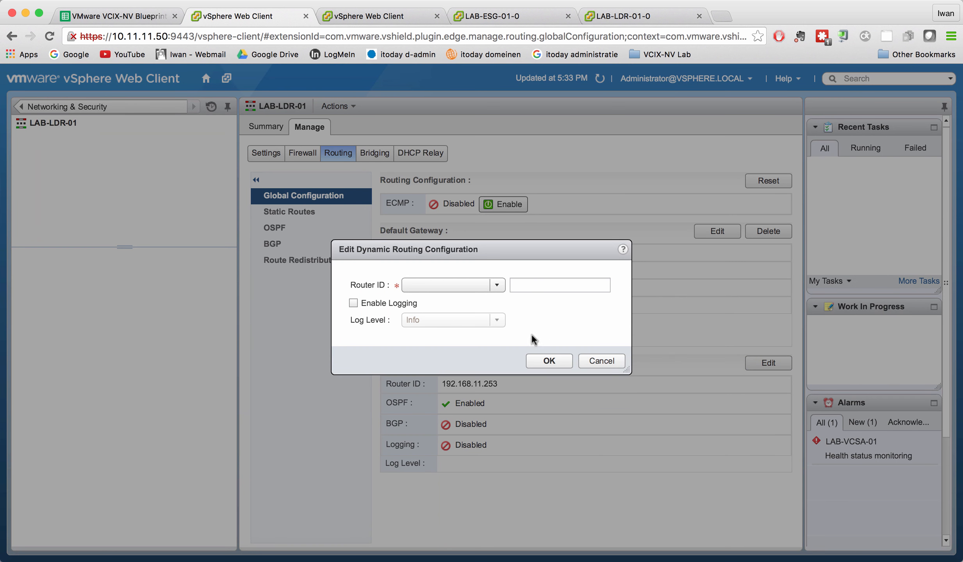
click(354, 303)
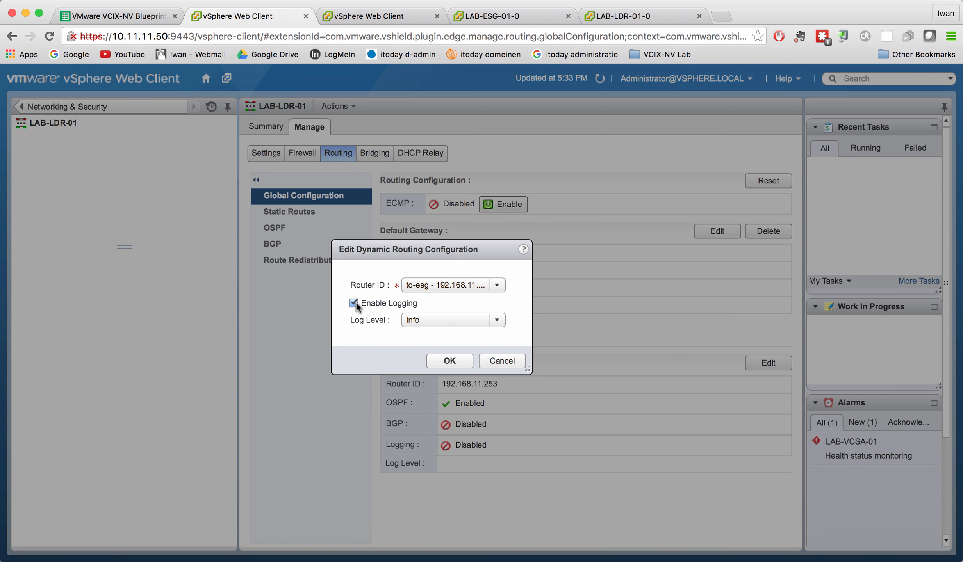
click(455, 359)
click(433, 209)
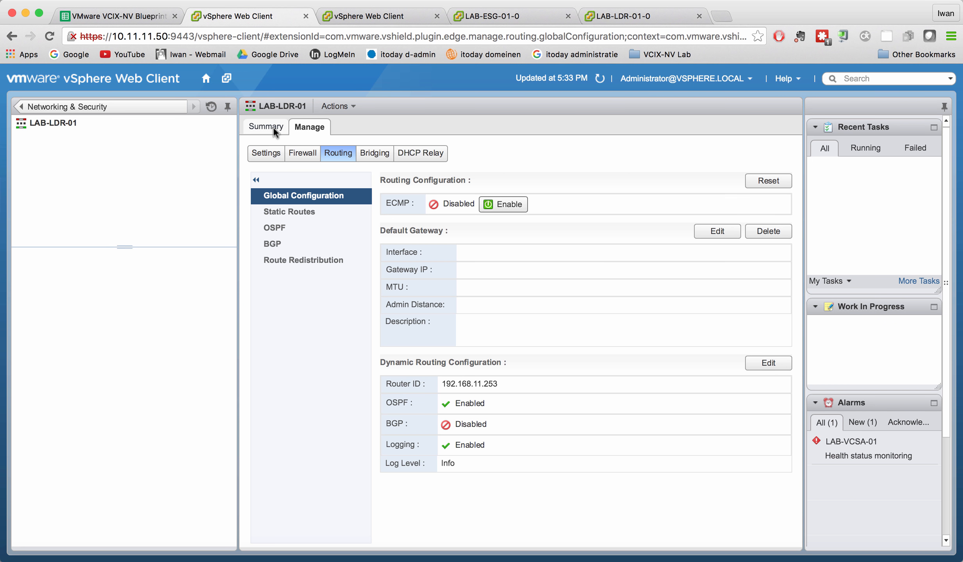
Return to the NSX Edges list and open the OSPF routing configuration of LAB-ESG-01.
click(110, 106)
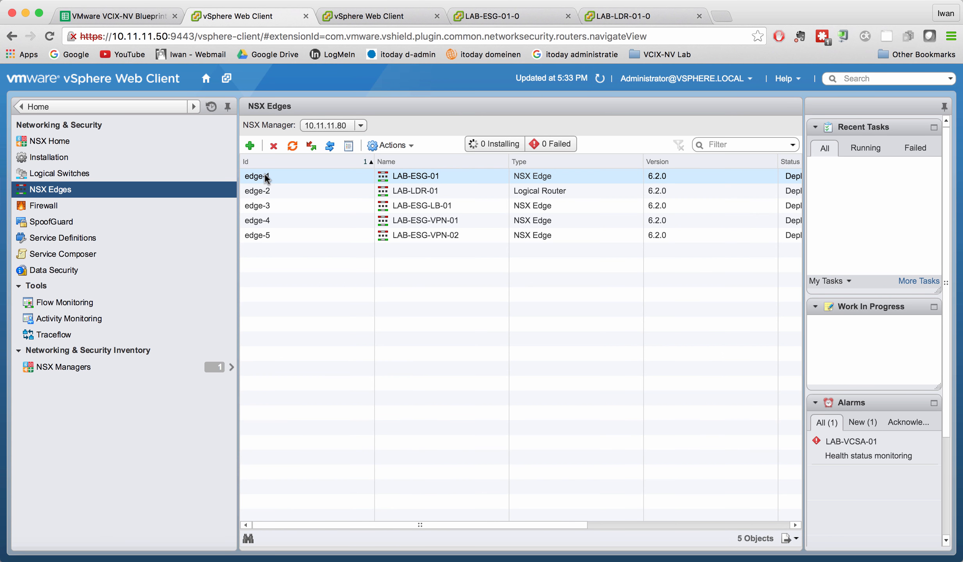
double_click(265, 175)
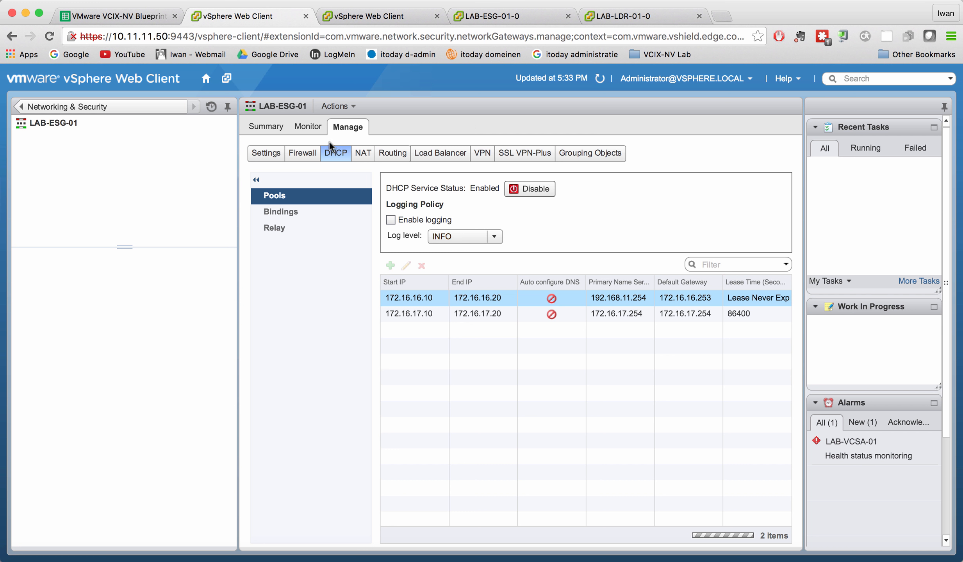
click(401, 158)
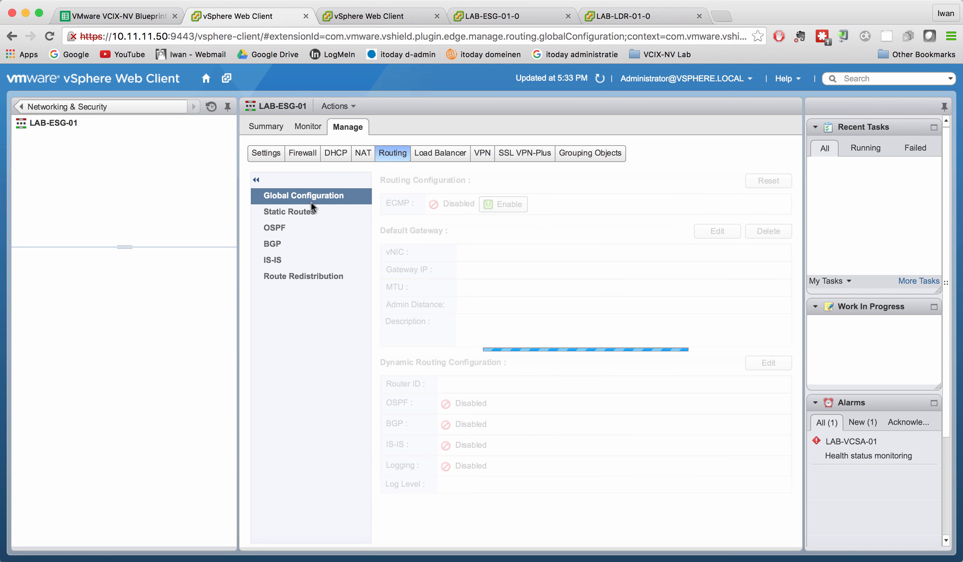
click(290, 225)
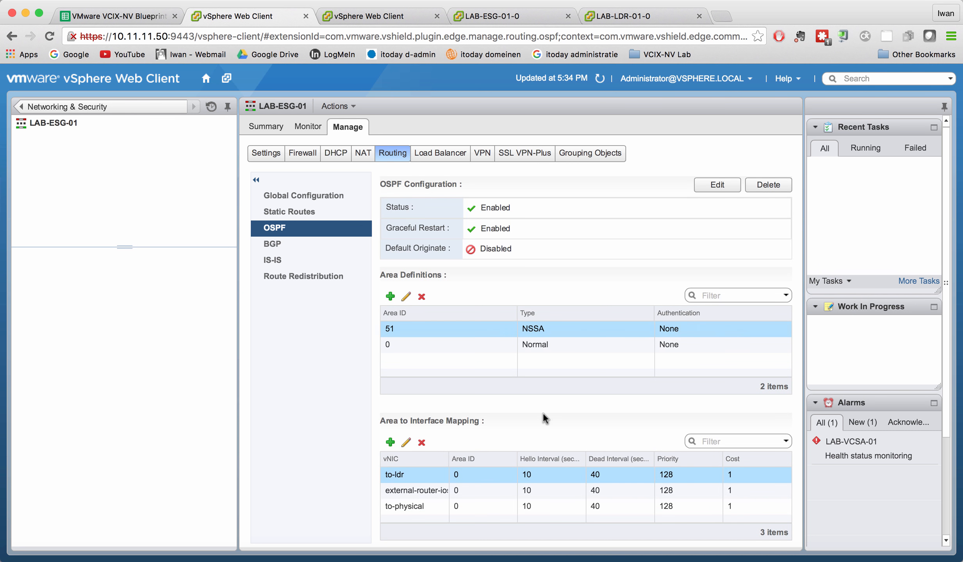
Examine the to-physical interface mapping, the general OSPF settings and the area 51 definition without changing them.
click(428, 505)
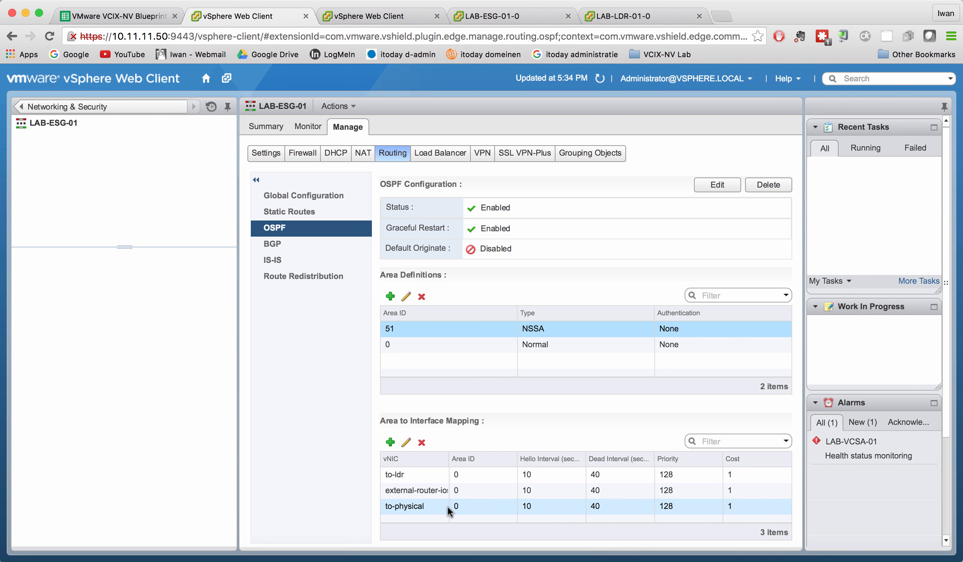
click(406, 442)
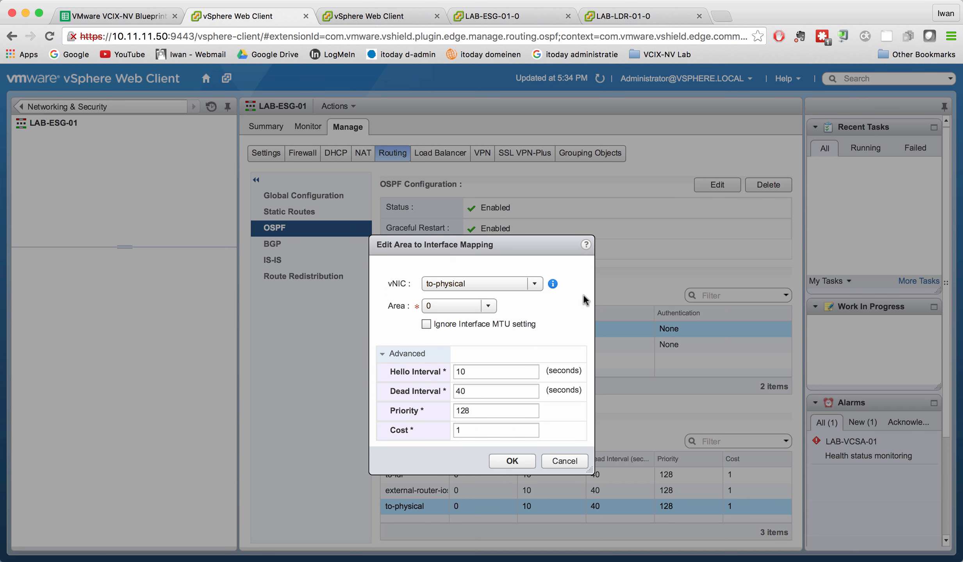
click(568, 459)
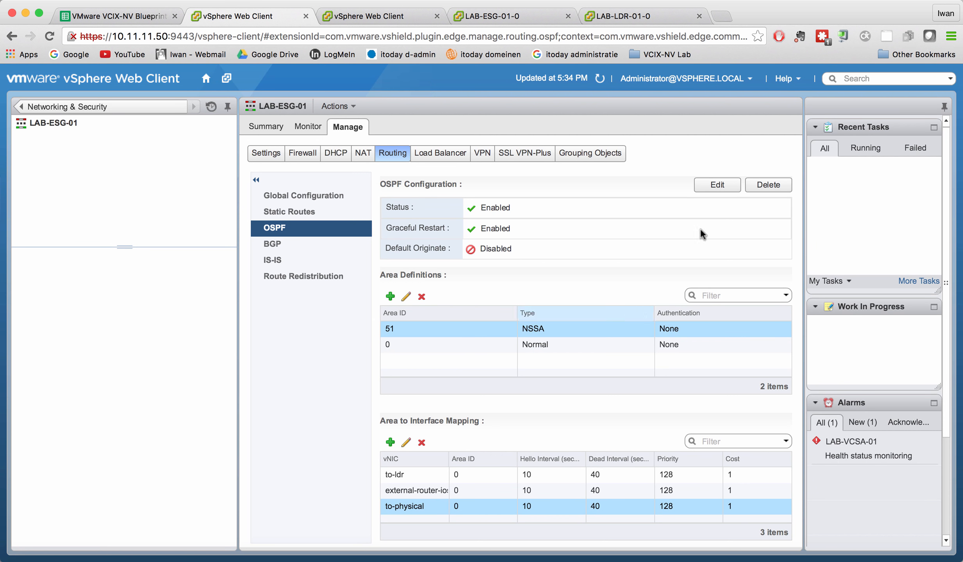
click(722, 189)
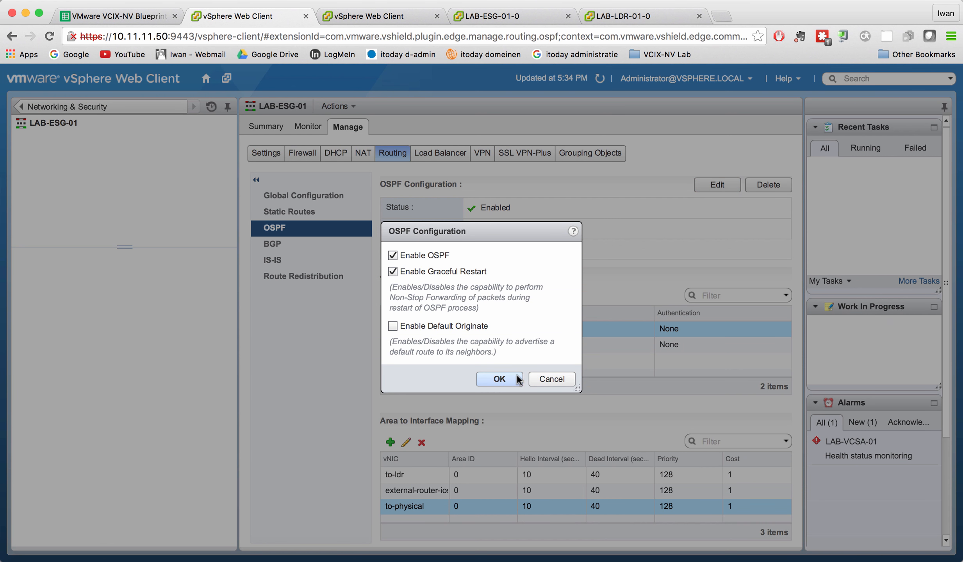
click(499, 378)
click(406, 299)
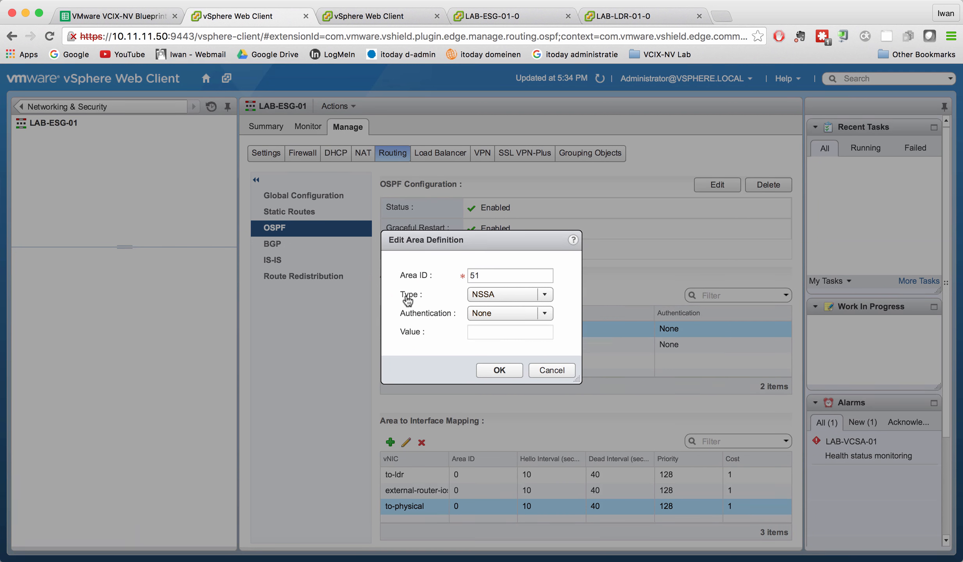
click(561, 369)
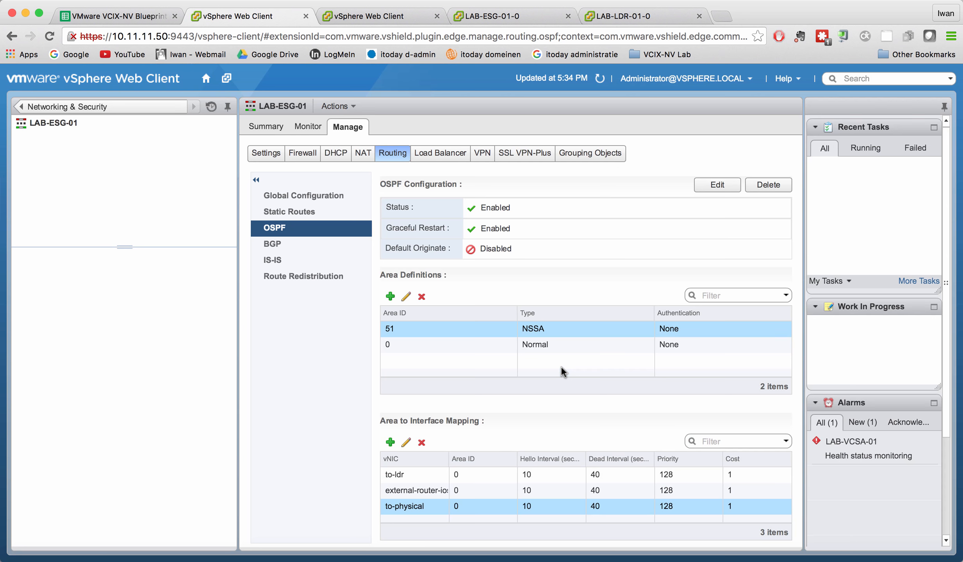
Set the authentication of OSPF area 0 to Password, enter the authentication password and publish the change.
click(437, 340)
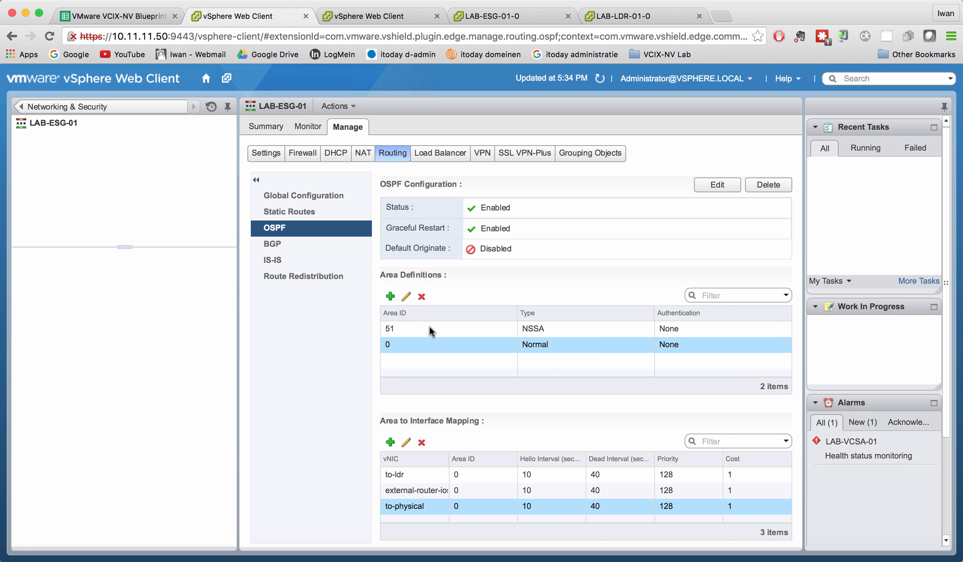
click(406, 299)
click(522, 311)
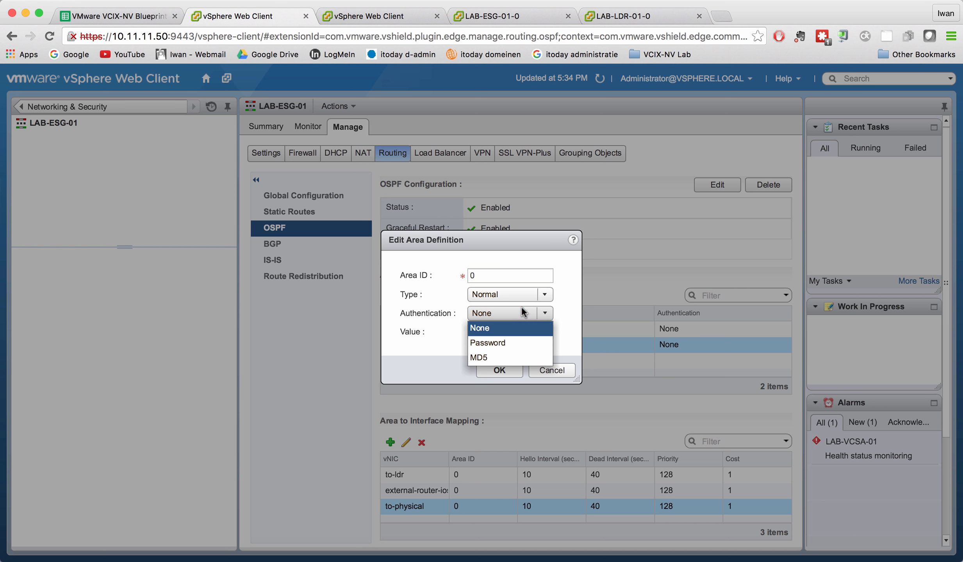
click(510, 343)
click(491, 333)
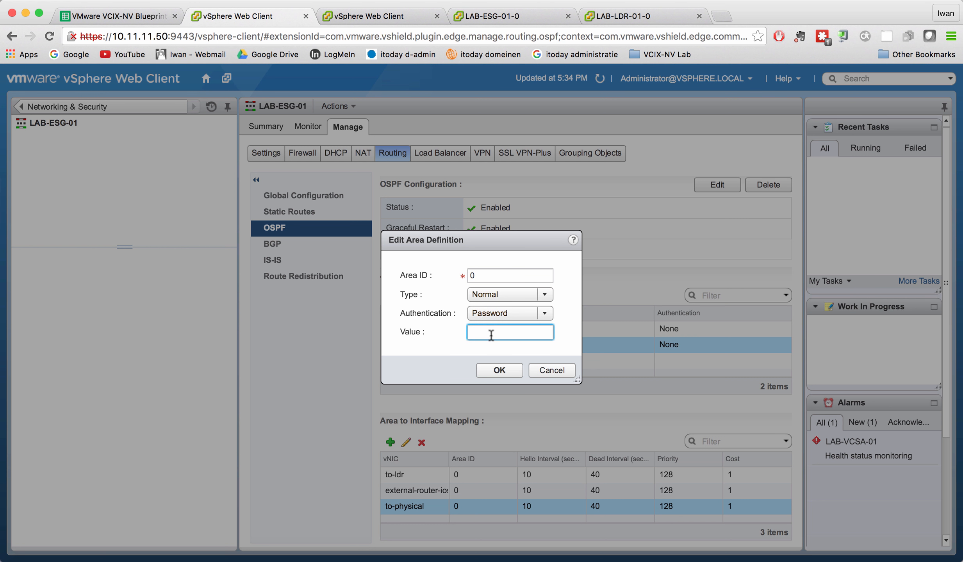
text(*************)
click(498, 370)
click(439, 209)
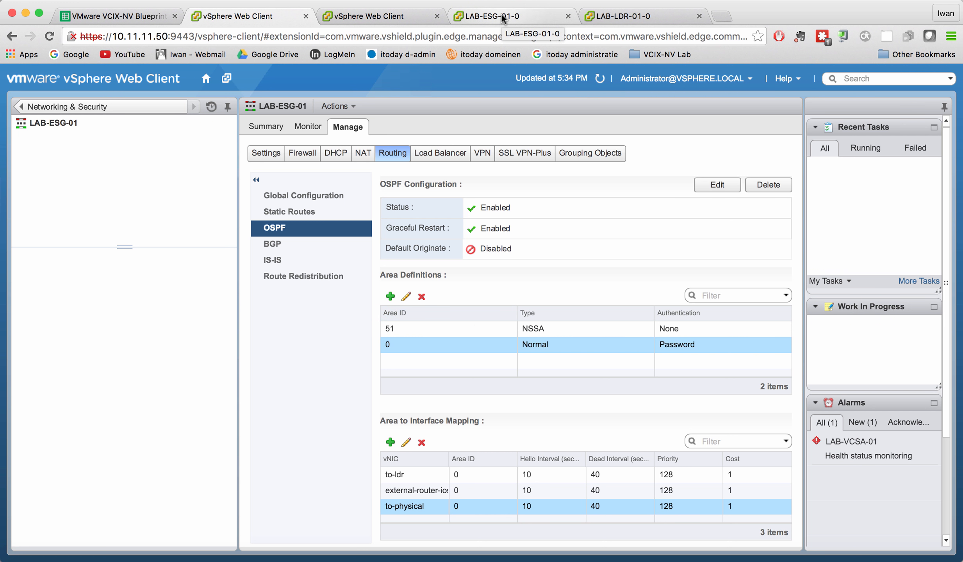
Restart OSPF on LAB-ESG-01 by disabling it and enabling it again, publishing each change.
click(713, 185)
click(410, 255)
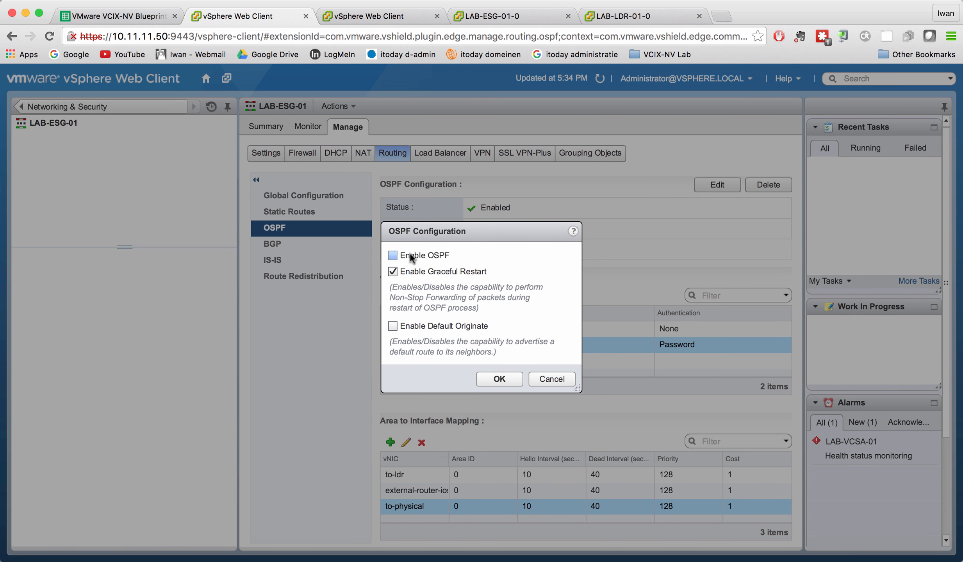
click(503, 378)
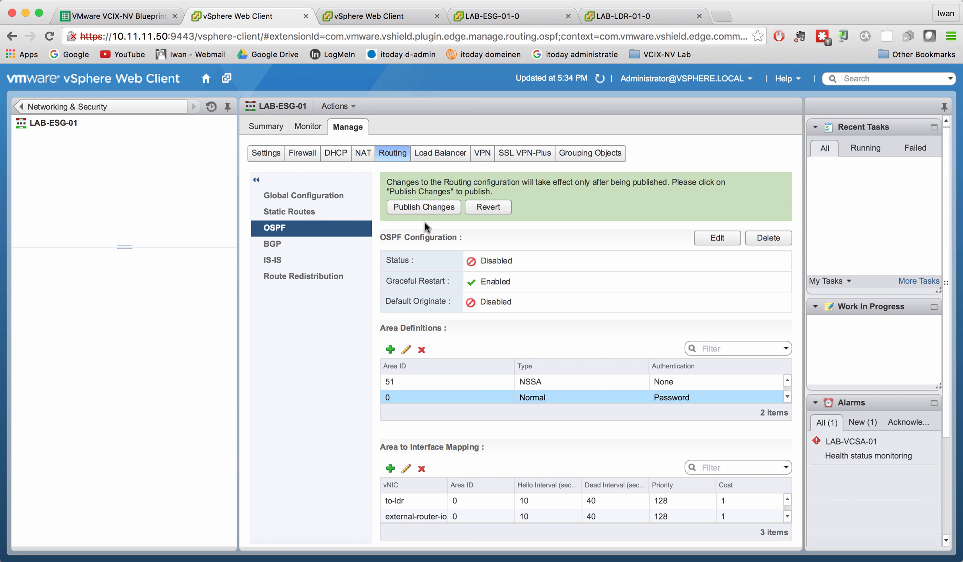
click(421, 210)
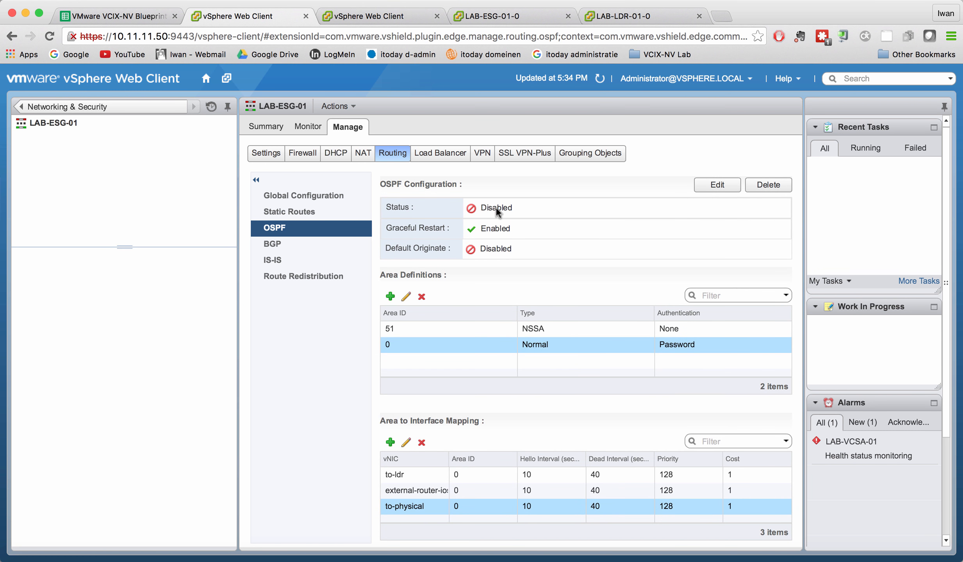
click(725, 184)
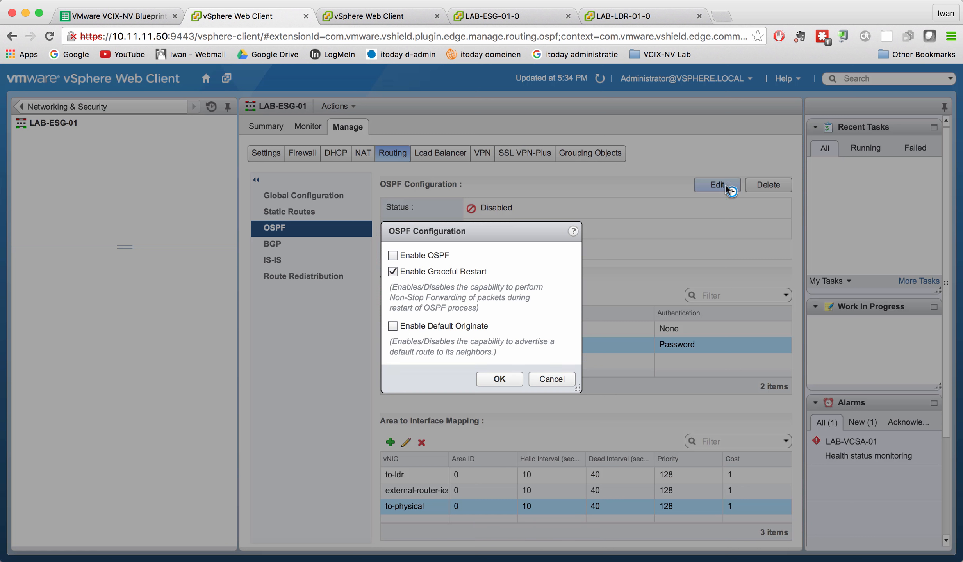
click(440, 255)
click(510, 379)
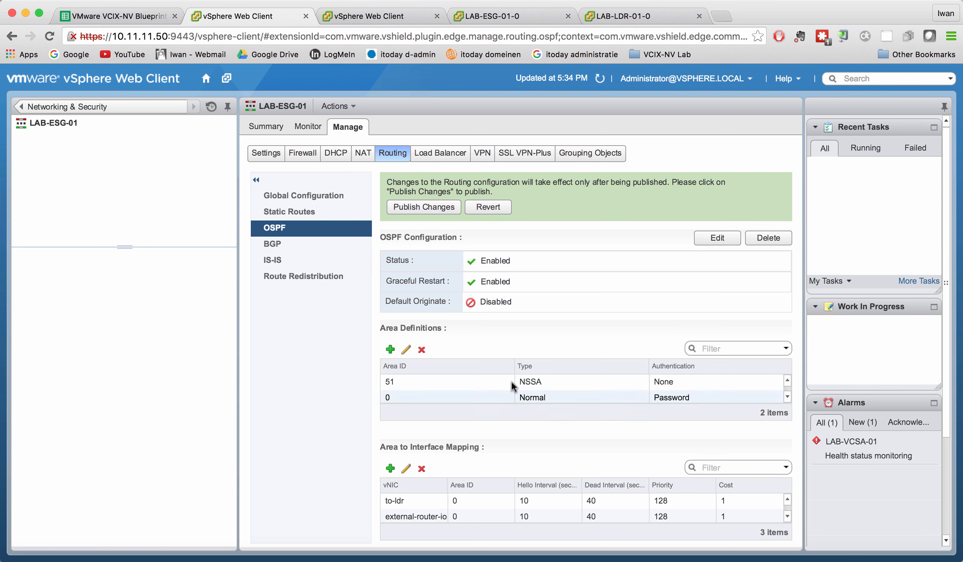
click(434, 210)
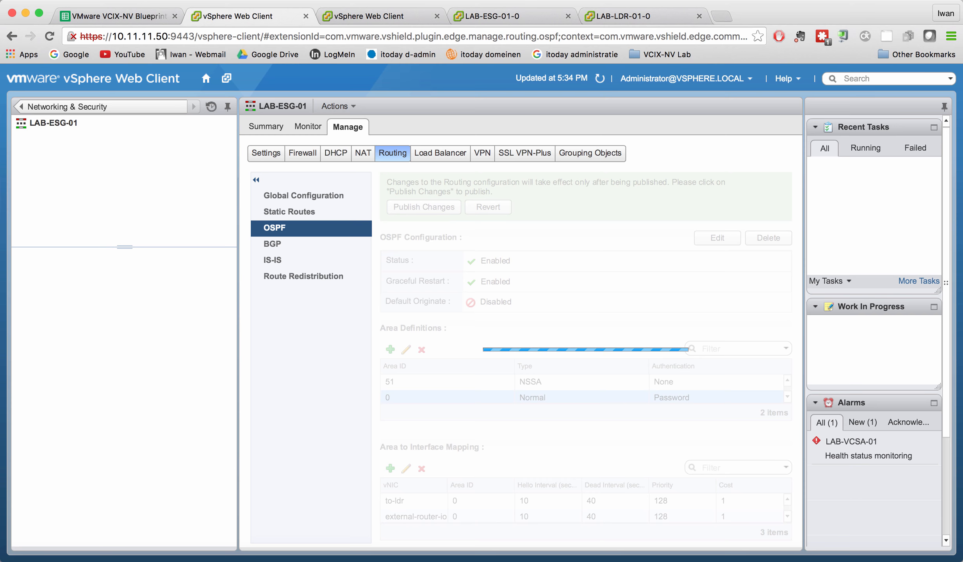
Switch to the LAB-ESG-01-0 console and examine the newest log entries with the command show log reverse.
click(502, 18)
click(361, 510)
key(Return)
key(Return)
key(Return)
key(Return)
key(Return)
key(Return)
key(Return)
key(Return)
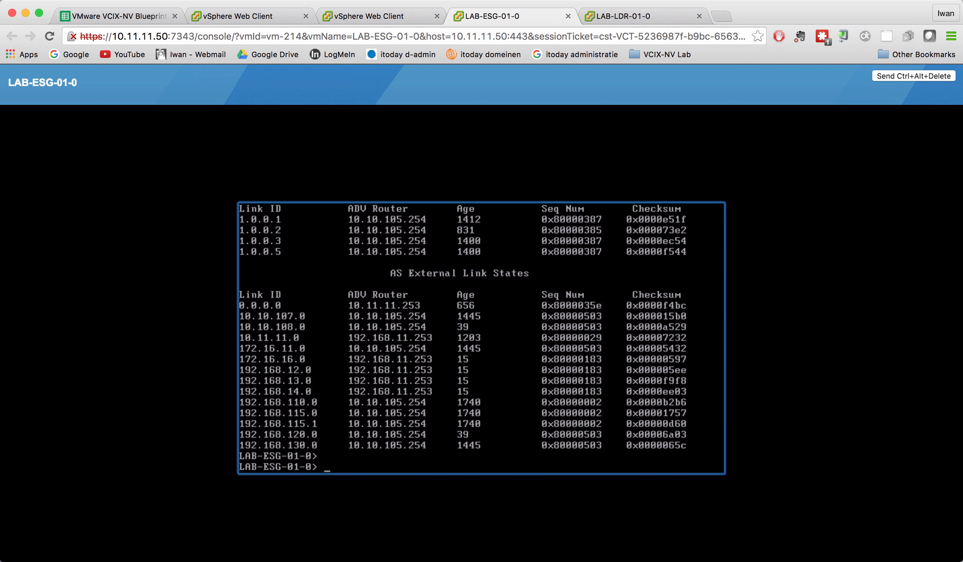
key(Return)
key(Return)
text(show)
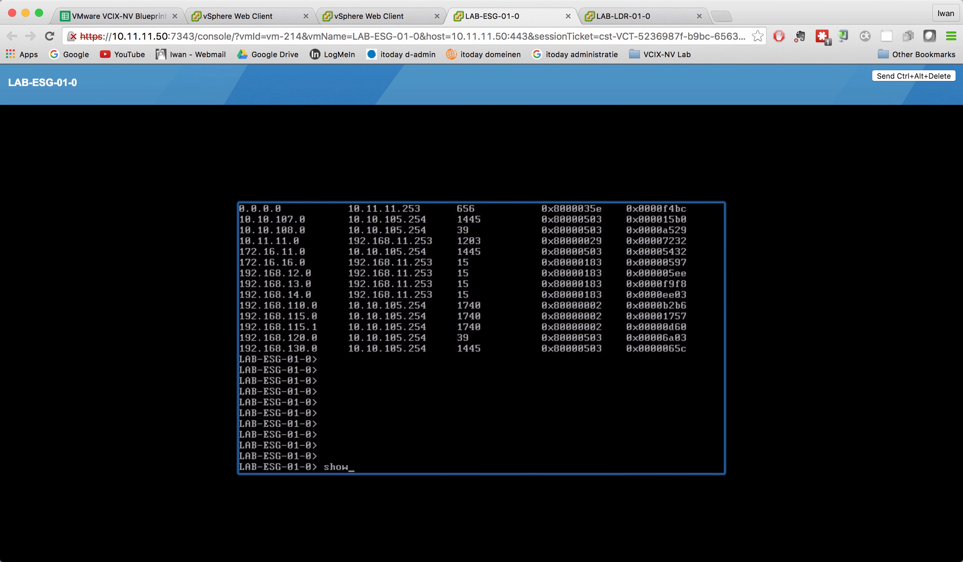
text( log reverse)
key(Return)
key(space)
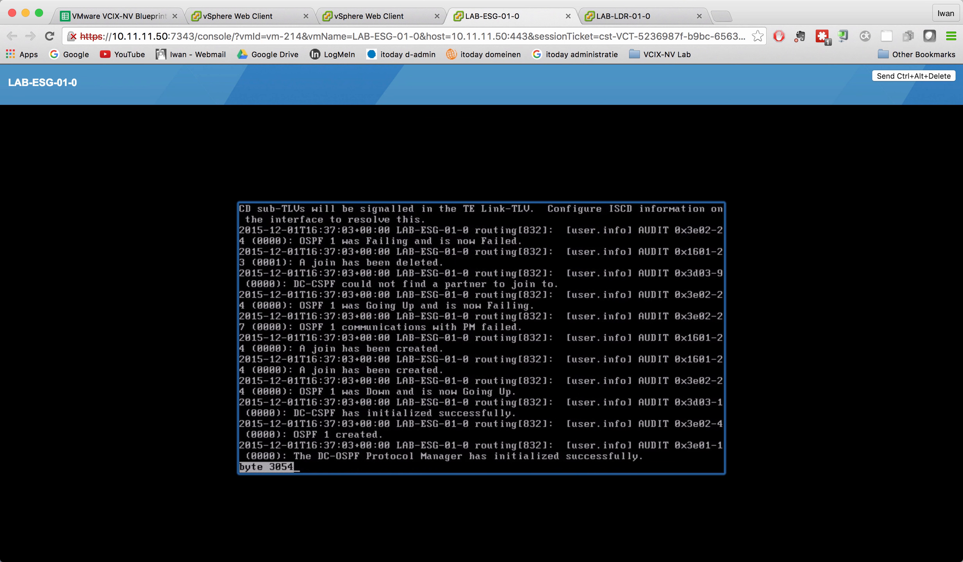
Quit the log view and rerun show log reverse to check for OSPF authentication entries.
key(q)
key(Up)
key(Return)
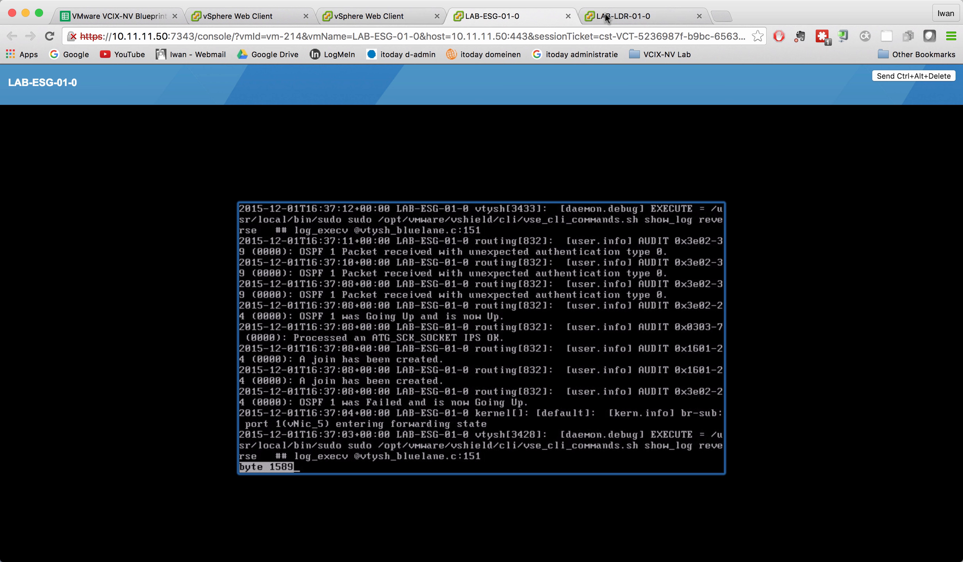
Return to the LAB-ESG-01 OSPF configuration, set the authentication of area 0 to None and publish the change.
click(388, 16)
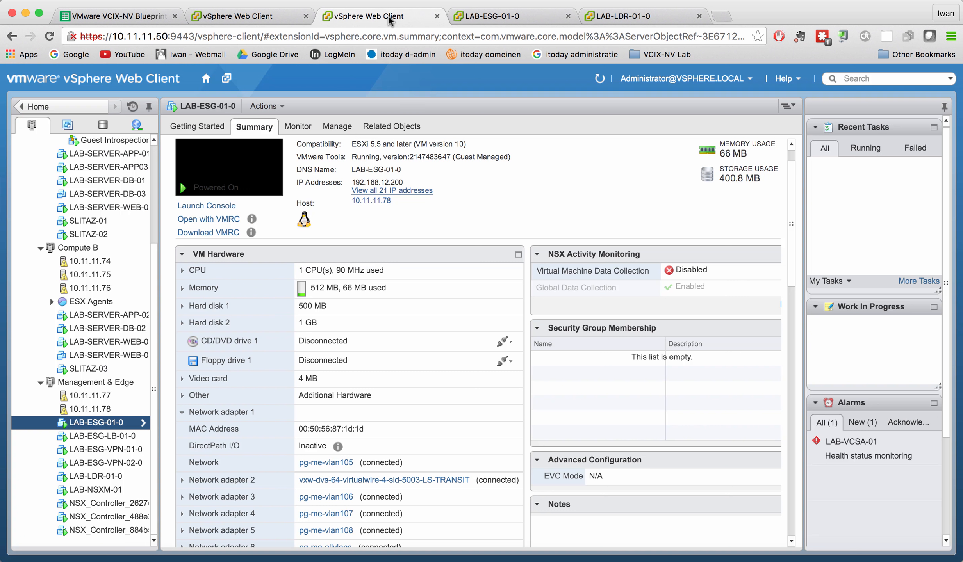
click(252, 17)
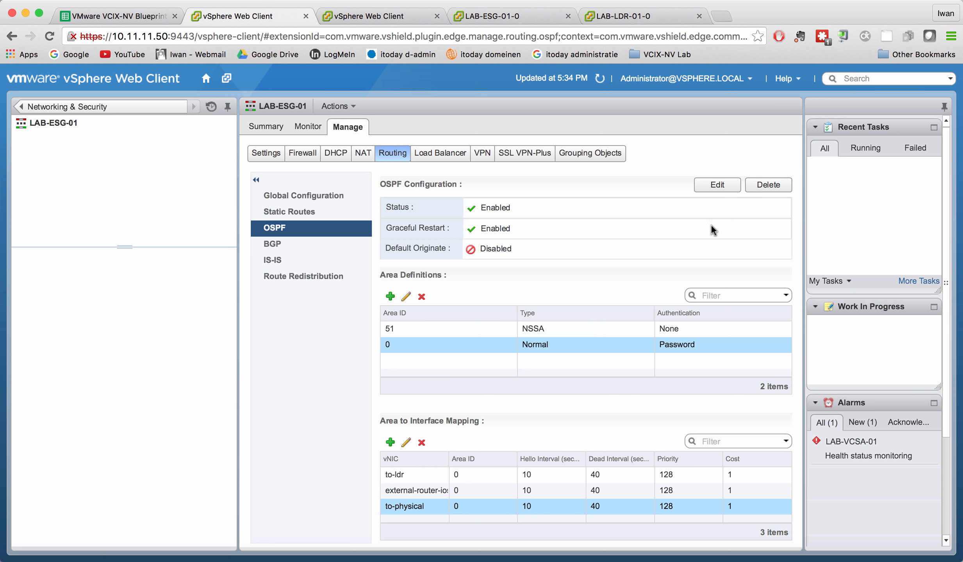
click(407, 297)
click(544, 313)
click(508, 330)
click(499, 371)
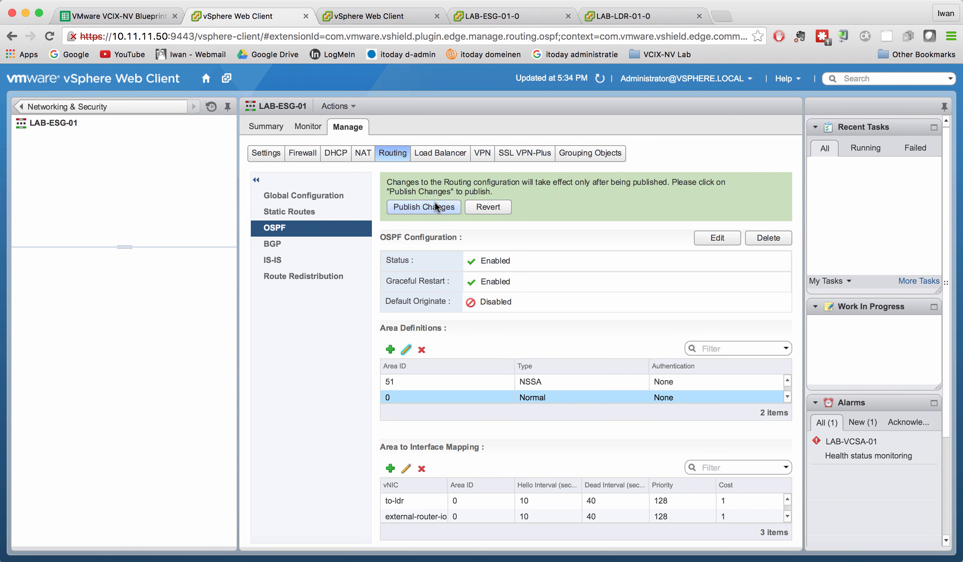
click(424, 207)
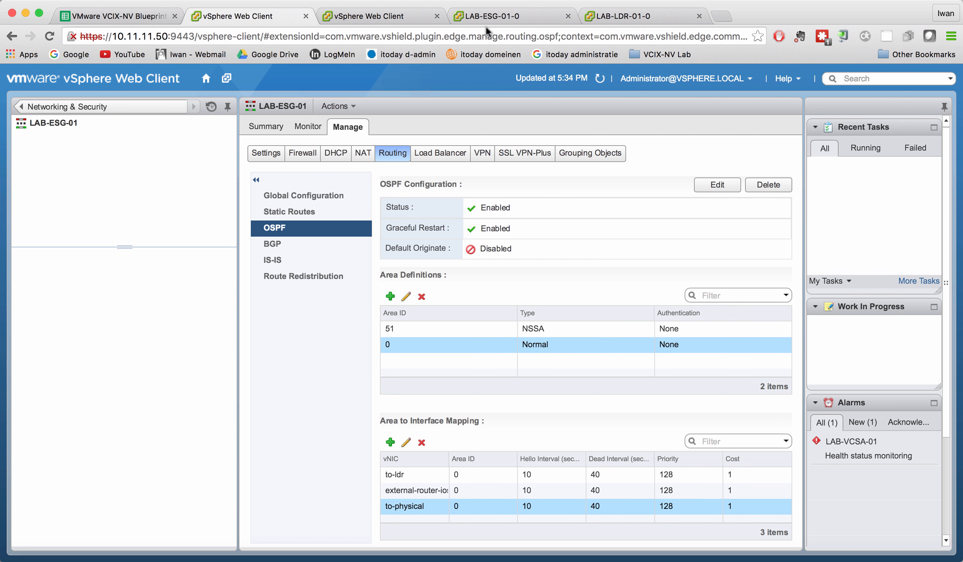
Return to the LAB-ESG-01-0 console, quit the log view and start OSPF debugging with debug ip ospf.
click(519, 17)
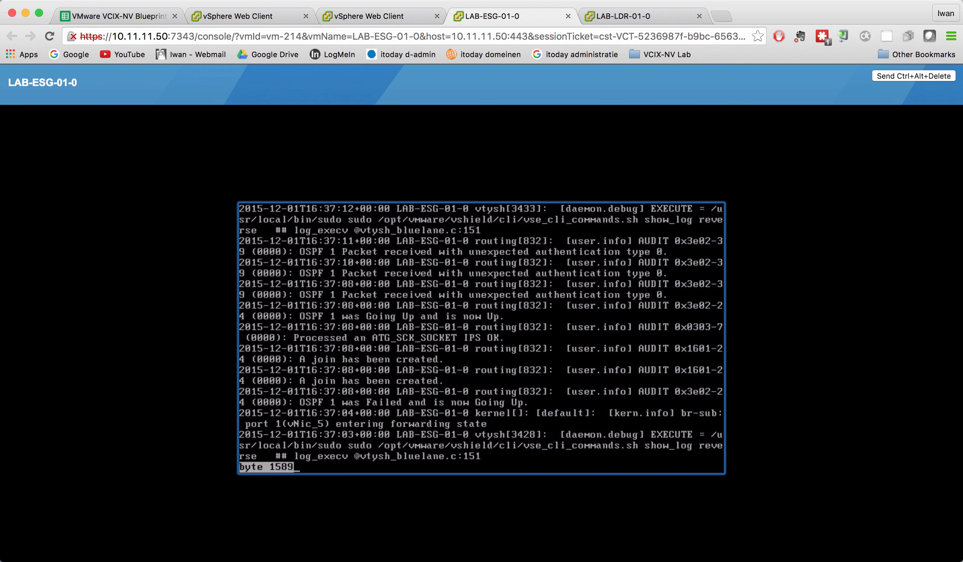
key(q)
key(Return)
key(Return)
key(Return)
key(Return)
key(Return)
key(Return)
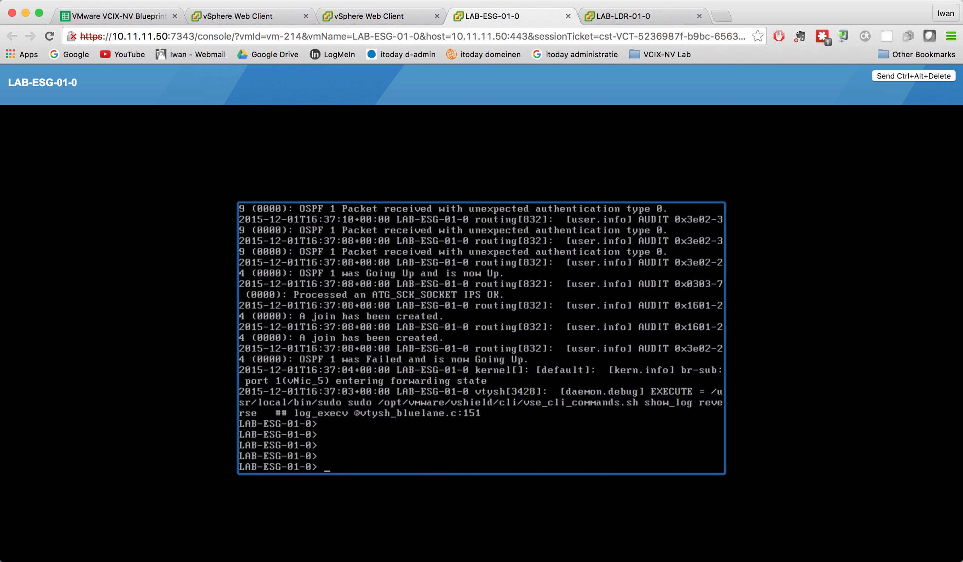
text(debug )
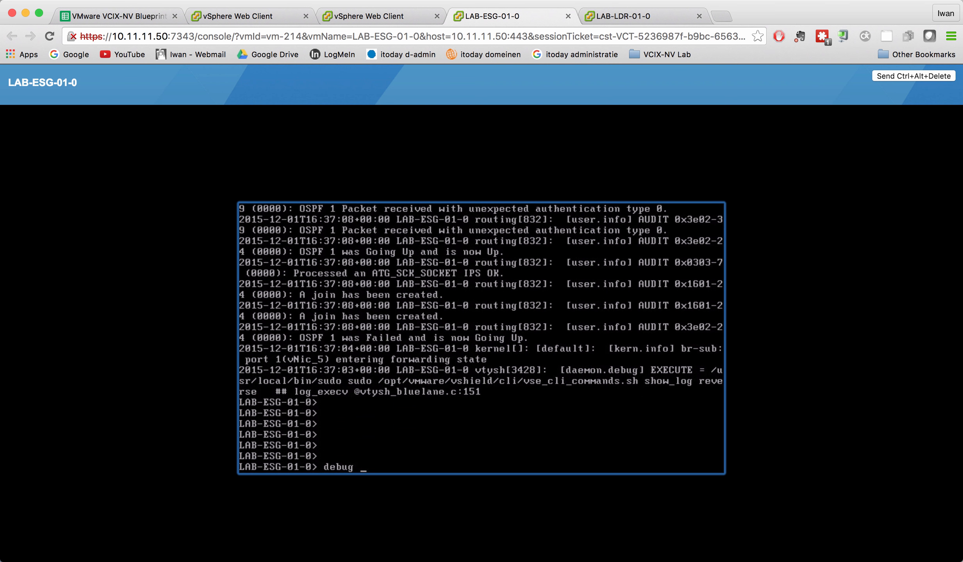
text(ip ospf)
key(Return)
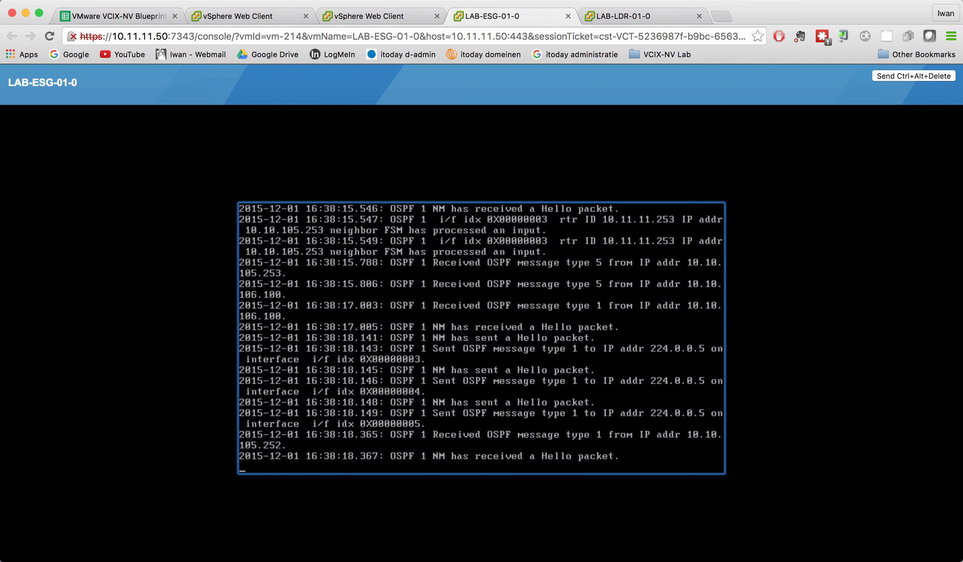
Show the on-screen keyboard viewer and interrupt the running debug output to get back to the LAB-ESG-01-0 prompt.
text(un)
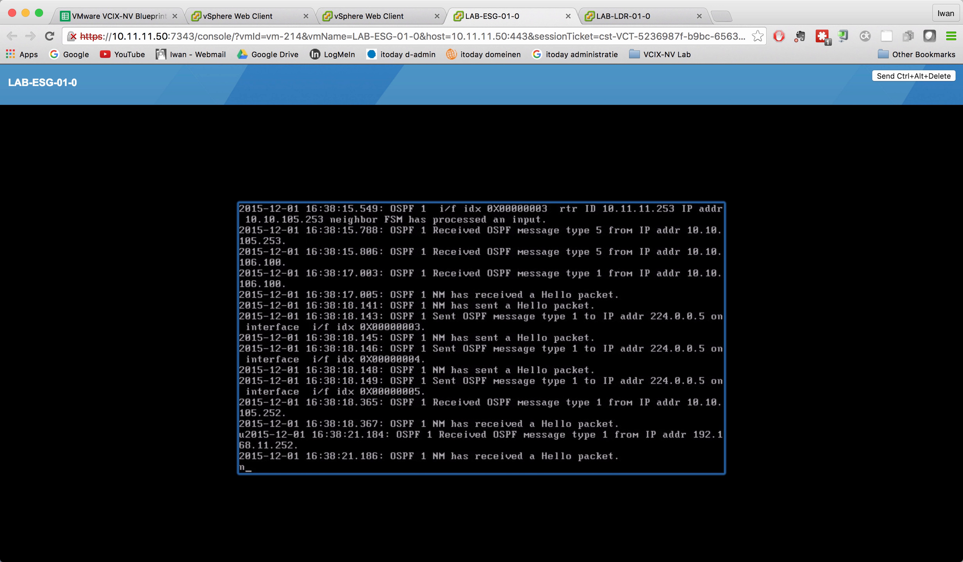
key(BackSpace)
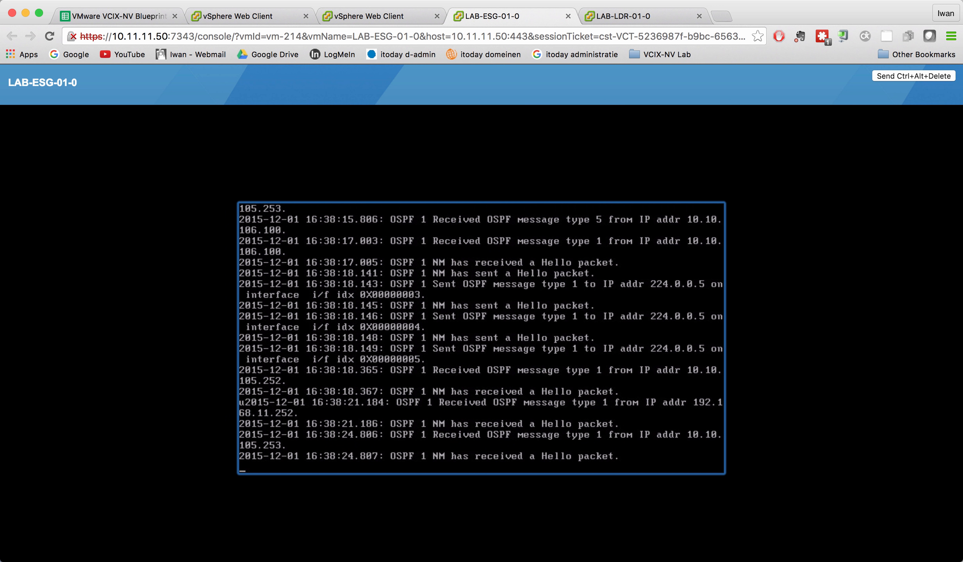
click(634, 1)
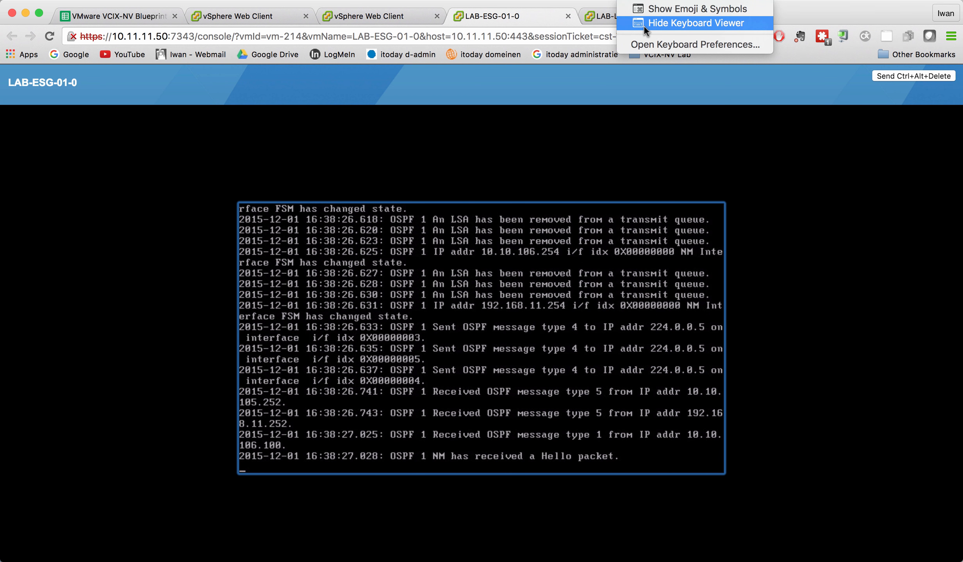
click(644, 26)
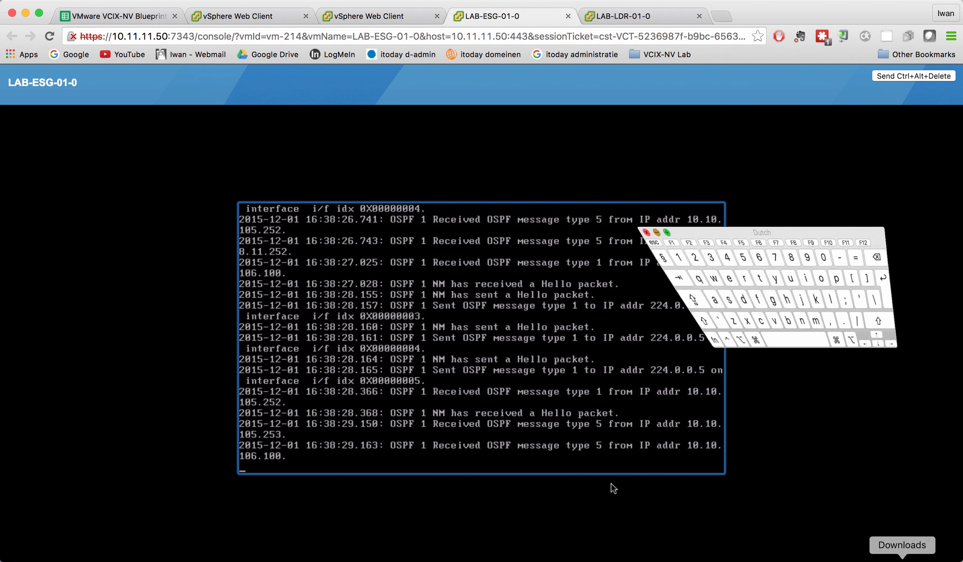
click(612, 165)
click(678, 146)
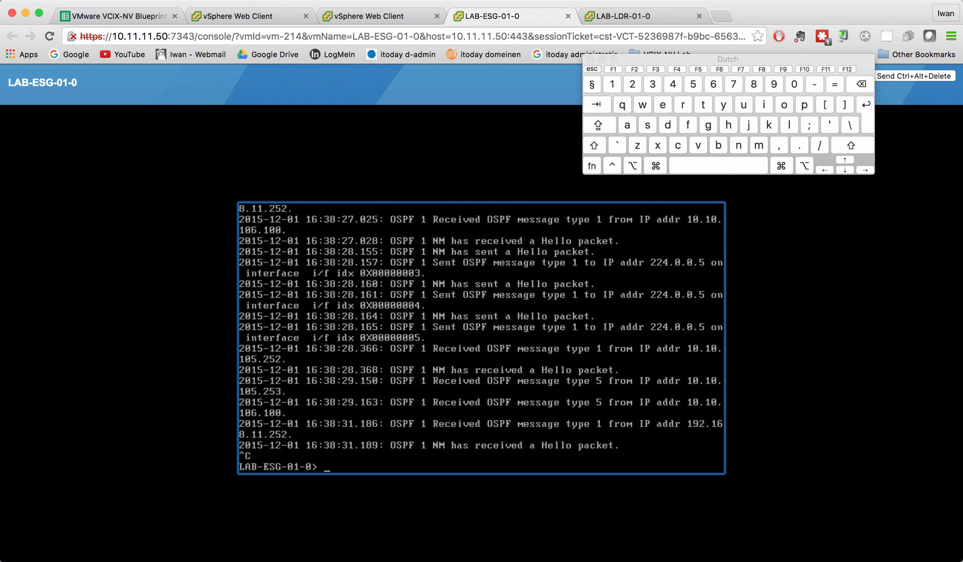
Recall debug ip ospf, then try to turn off the OSPF debugging with no debug ip ospf.
key(Up)
key(Return)
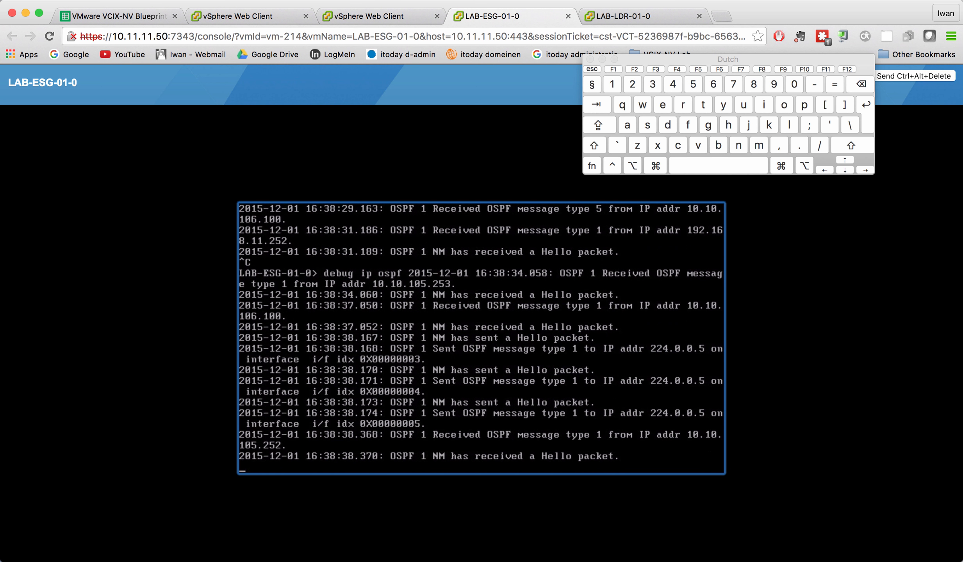
text(no deb)
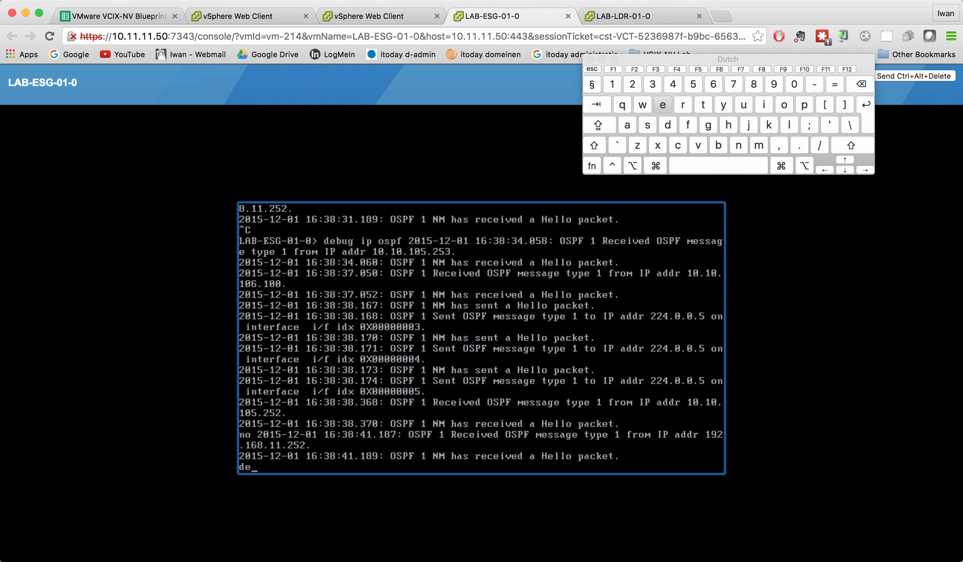
text(ug)
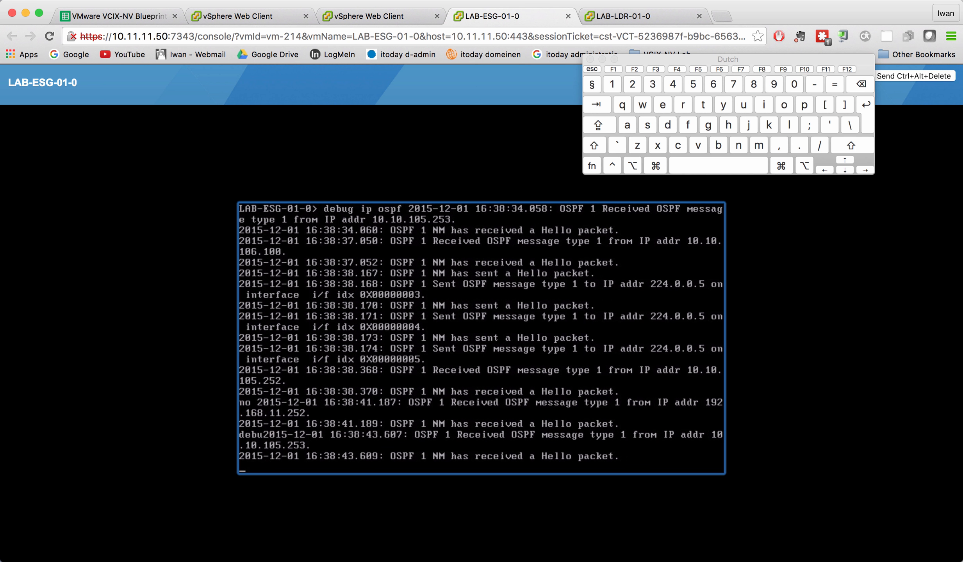
text( ip ospf)
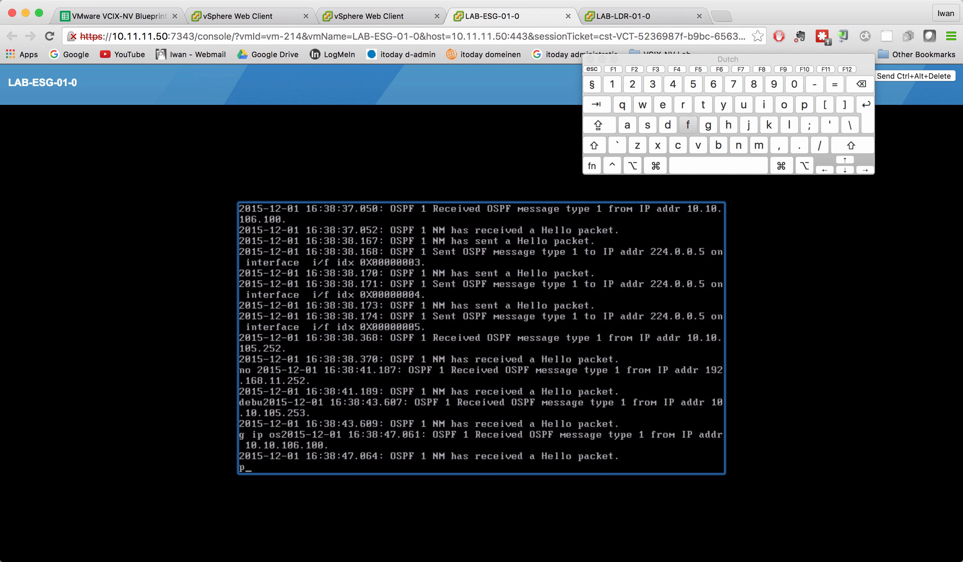
key(Return)
Retry the command no debug ip ospf at the LAB-ESG-01-0 prompt while debug messages keep scrolling.
key(Return)
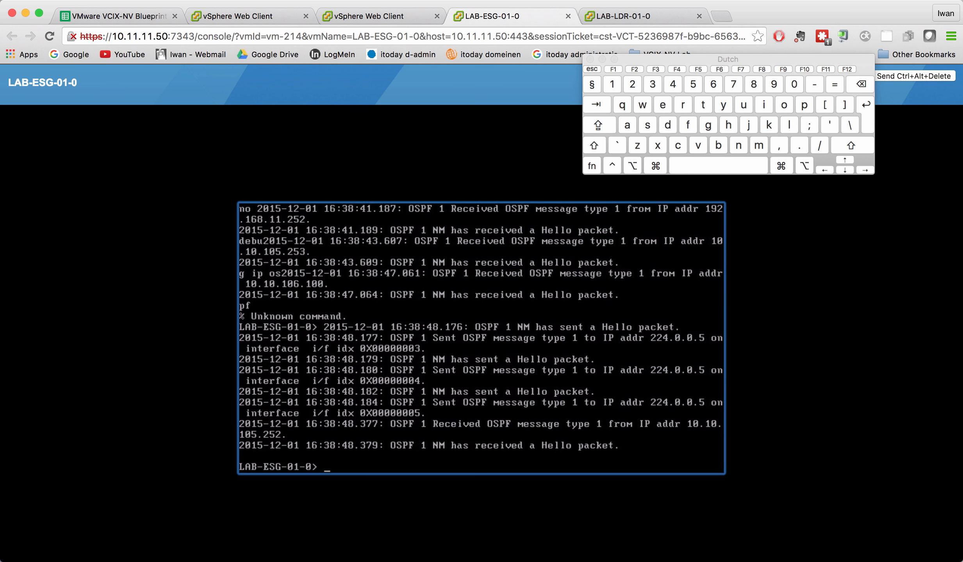
key(Return)
key(Up)
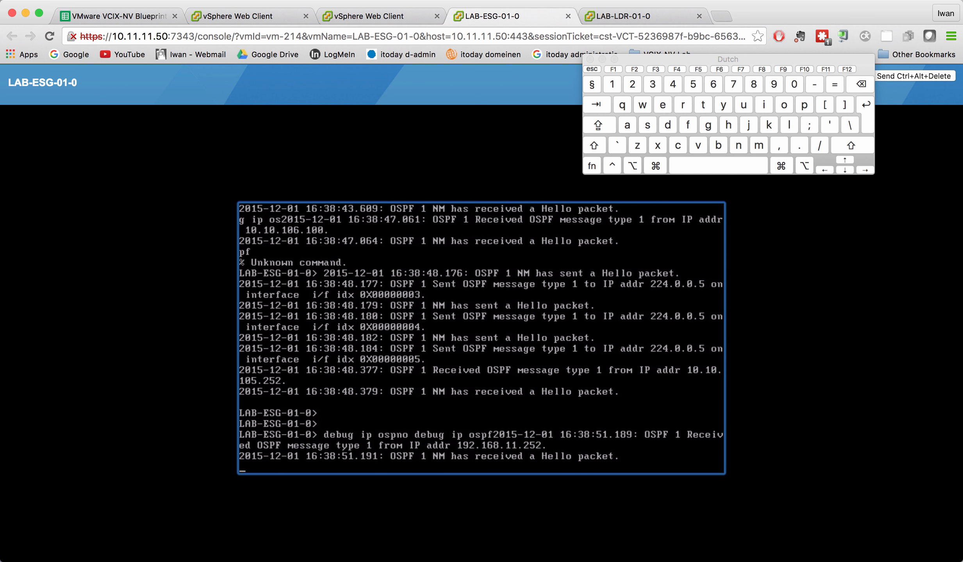
text(no )
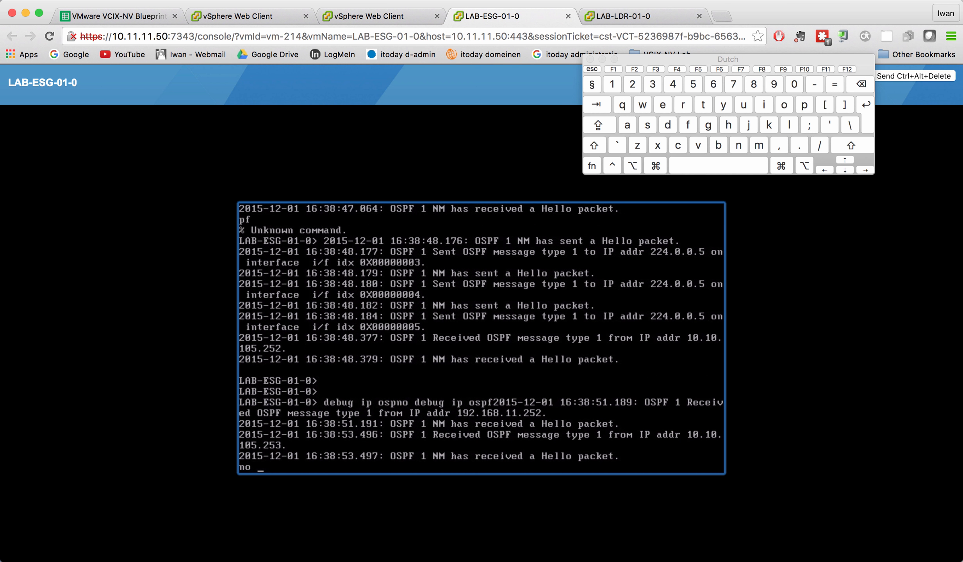
text(de)
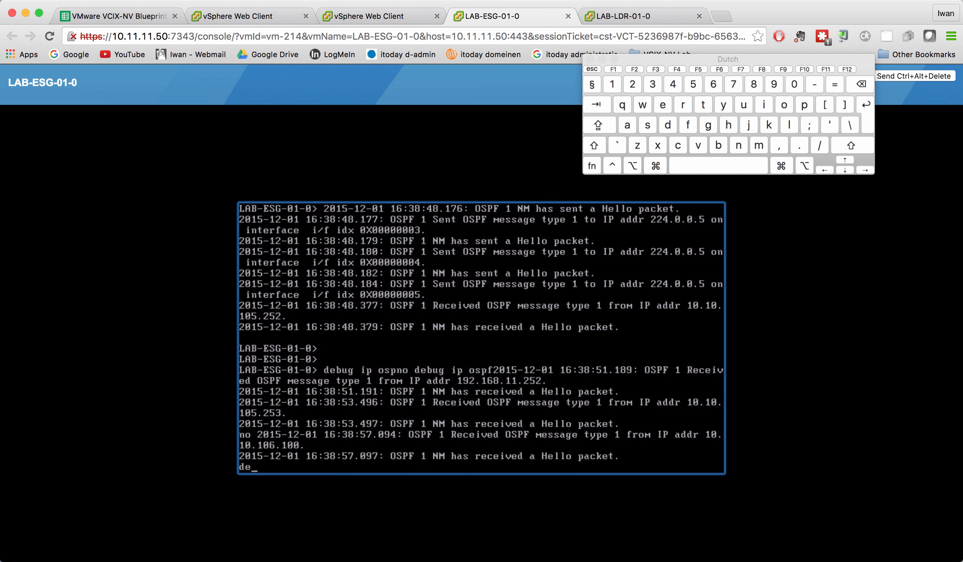
text(bug ip ospf)
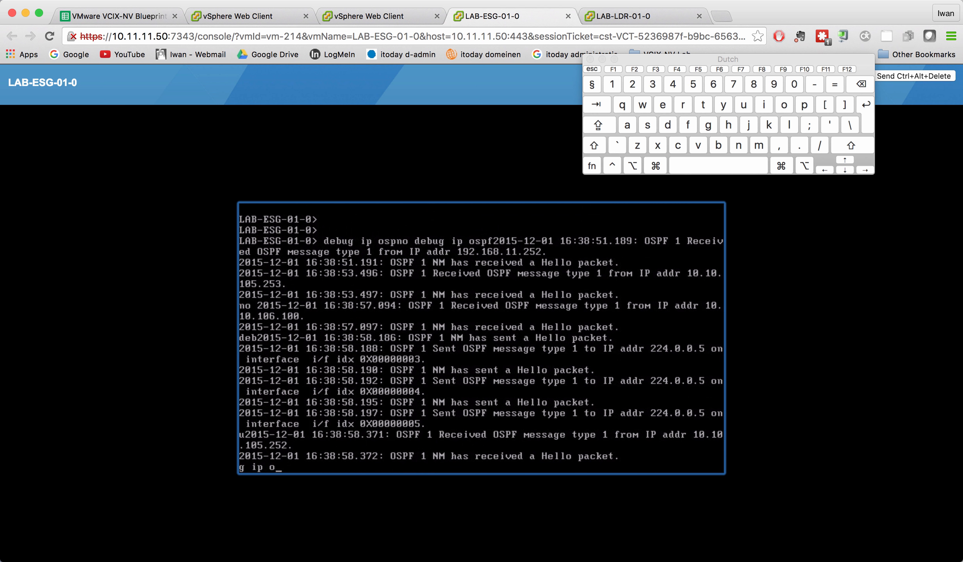
key(Return)
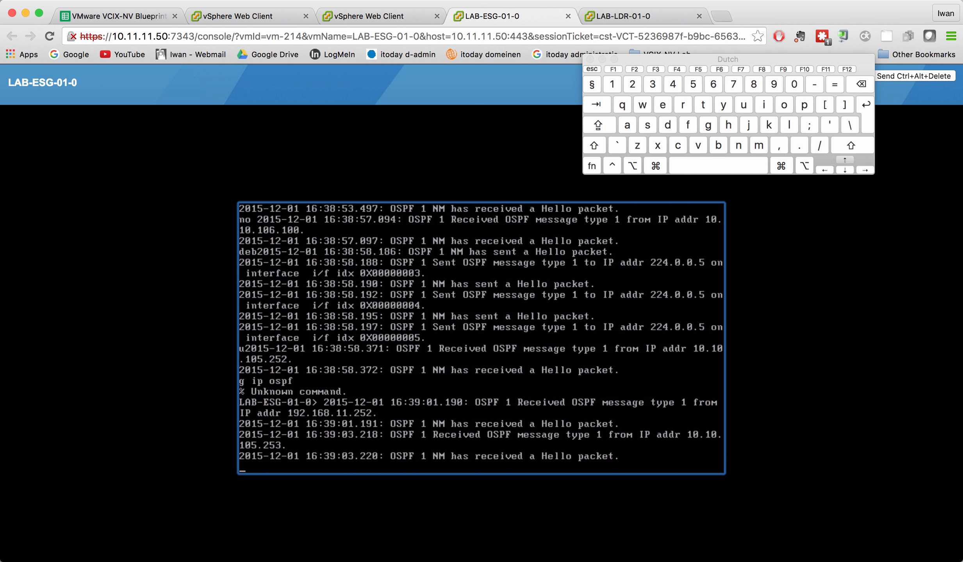
key(Up)
key(Up)
key(Up)
key(Left)
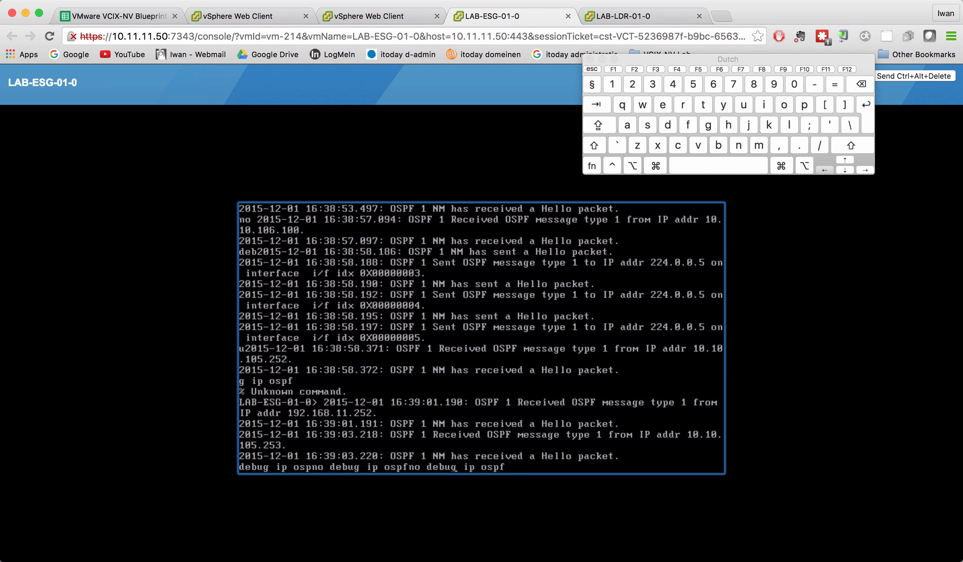
key(Left)
key(Left)
key(Left)
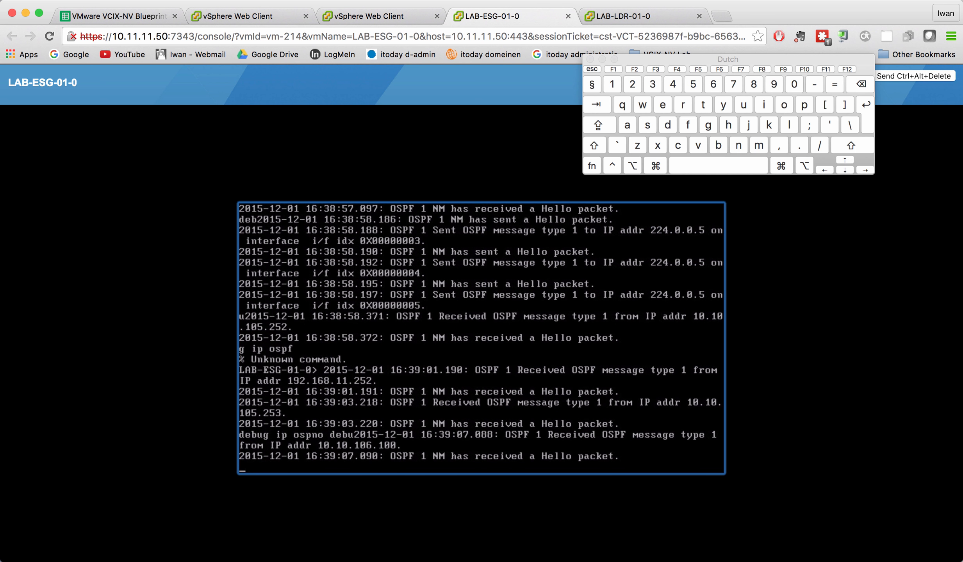
key(Return)
key(Return)
key(Return)
key(Return)
key(Return)
key(Return)
key(Return)
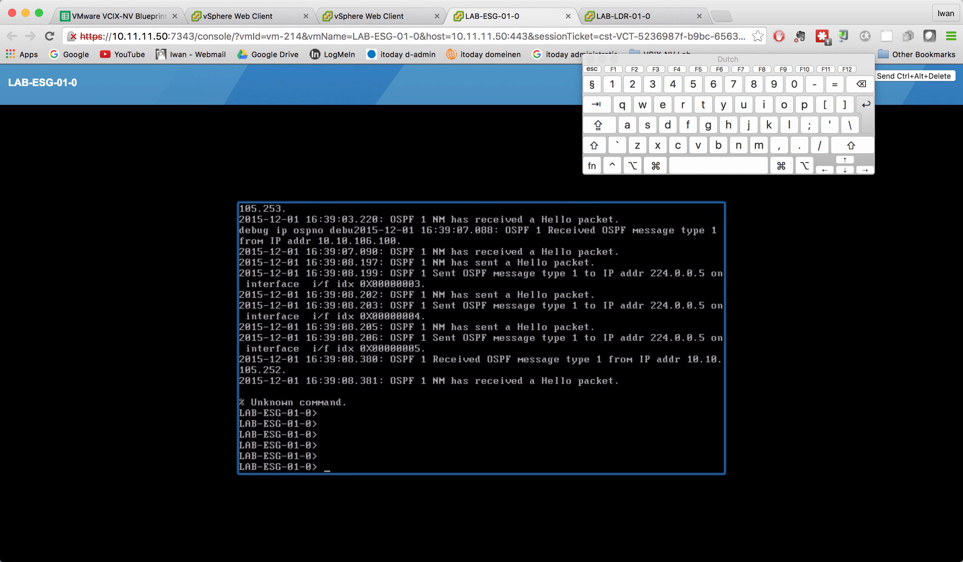
Turn off OSPF debugging on LAB-ESG-01-0 with the command no debug ip ospf.
text(no )
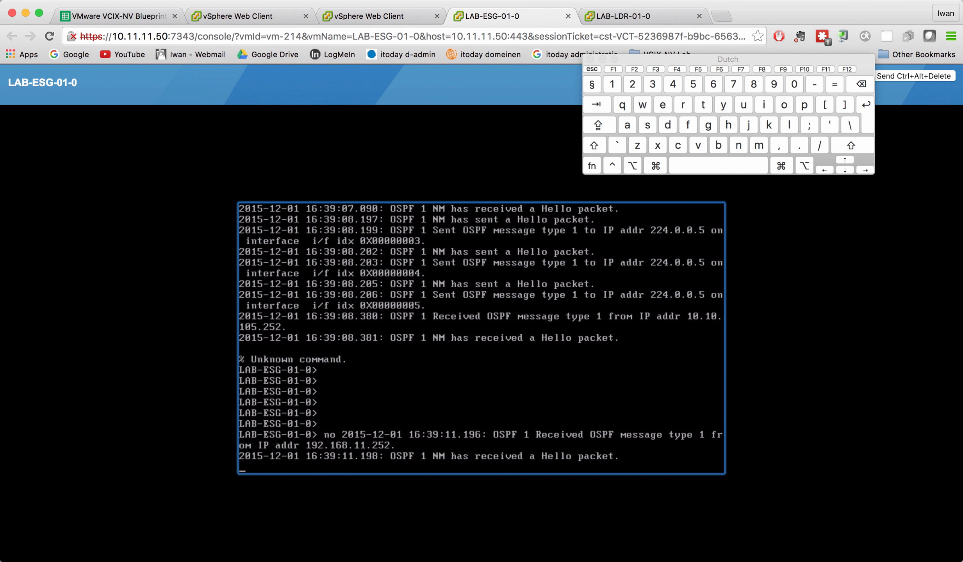
text(de)
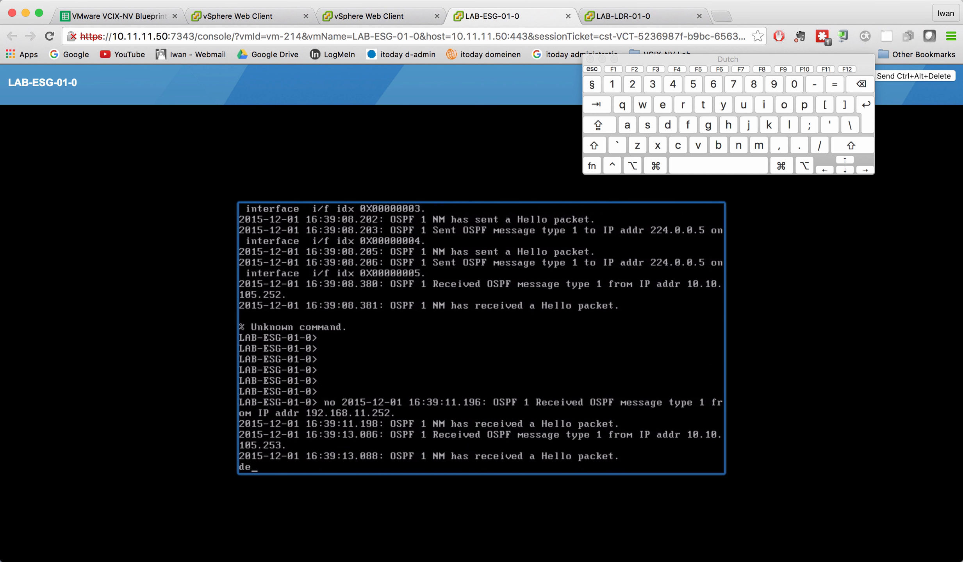
text(bug ip o)
text(s)
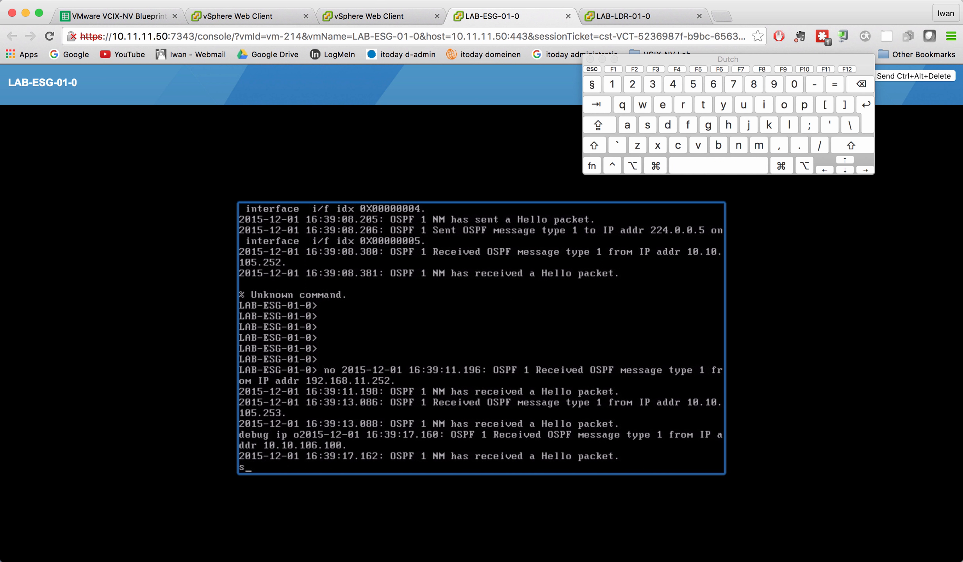
text(pf)
key(Return)
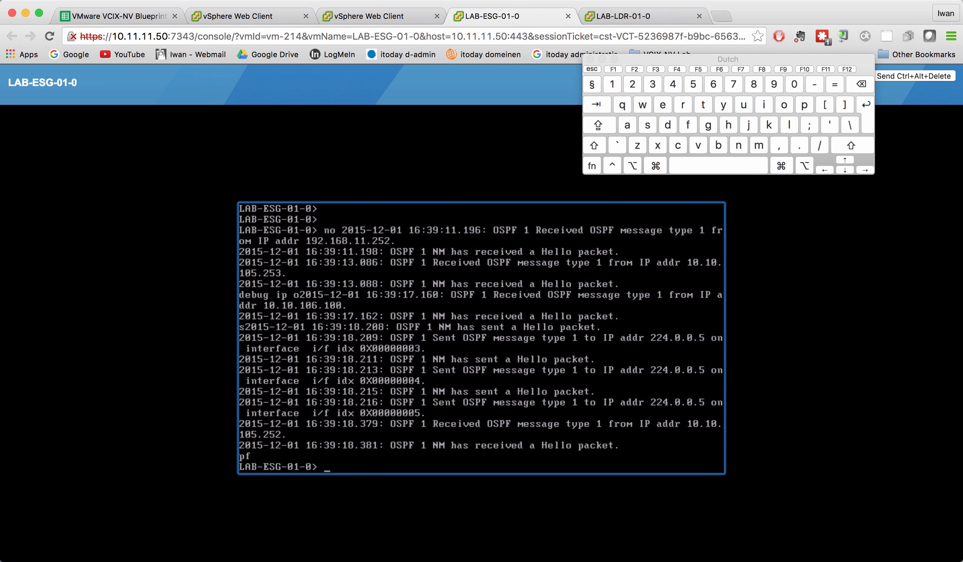
Recall the previous debug command and edit it at the prompt to try other protocol variants such as isis.
key(Up)
key(Up)
key(Up)
key(Up)
key(BackSpace)
key(BackSpace)
key(BackSpace)
key(BackSpace)
key(BackSpace)
text(bug ip)
key(BackSpace)
key(BackSpace)
key(BackSpace)
key(BackSpace)
key(BackSpace)
key(BackSpace)
key(BackSpace)
text(isis)
key(BackSpace)
key(BackSpace)
key(BackSpace)
key(BackSpace)
key(BackSpace)
key(BackSpace)
key(BackSpace)
key(BackSpace)
key(BackSpace)
key(BackSpace)
key(BackSpace)
text(no)
key(BackSpace)
key(BackSpace)
key(BackSpace)
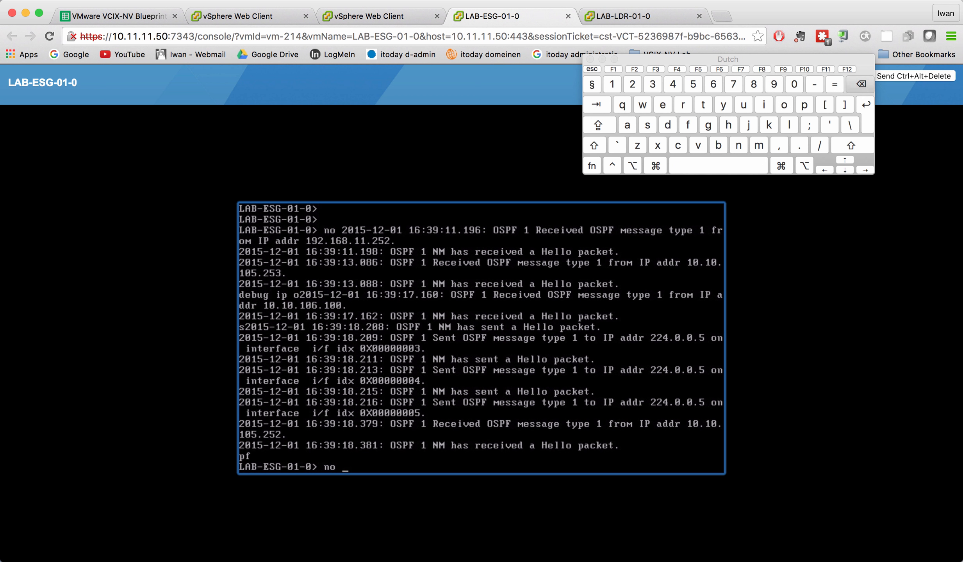